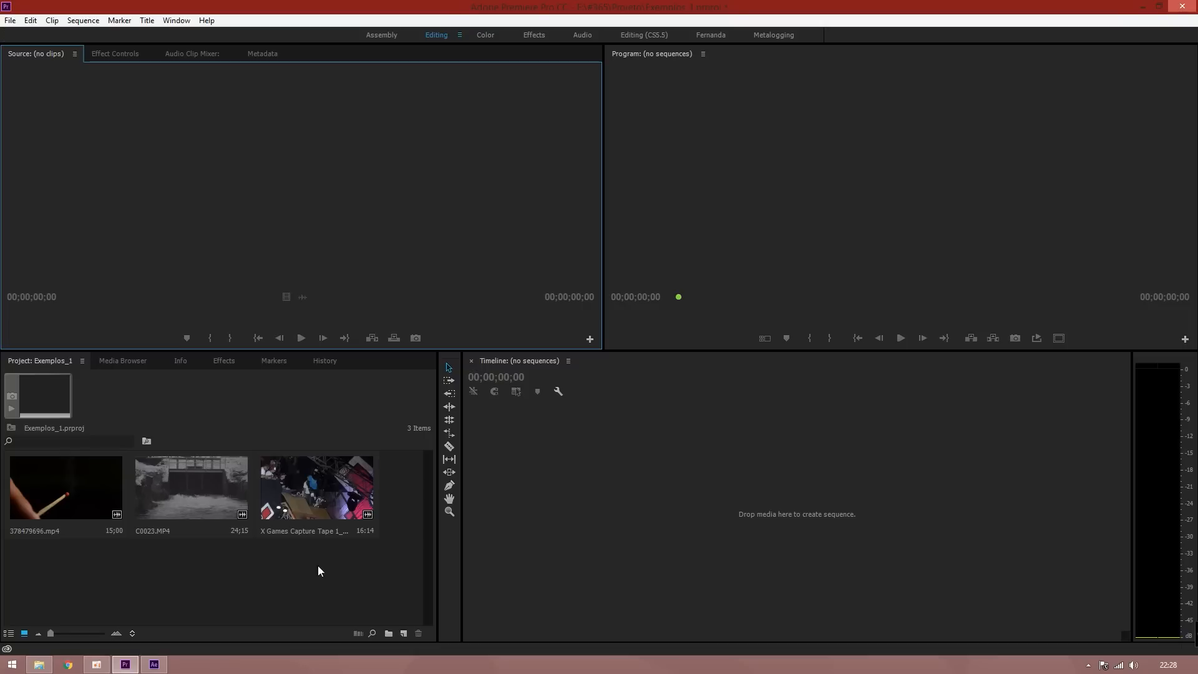
Create a separate sequence from each of the three project clips: 378479696.mp4, C0023.MP4 and the X Games Capture Tape clip.
click(133, 527)
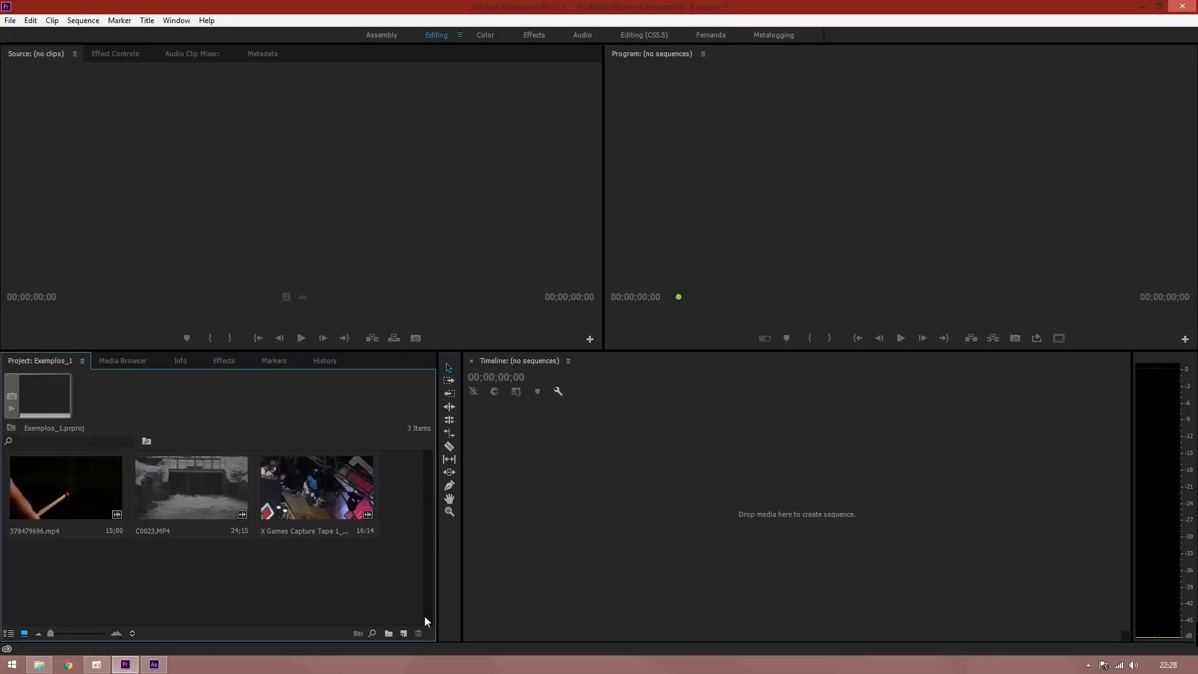
click(55, 497)
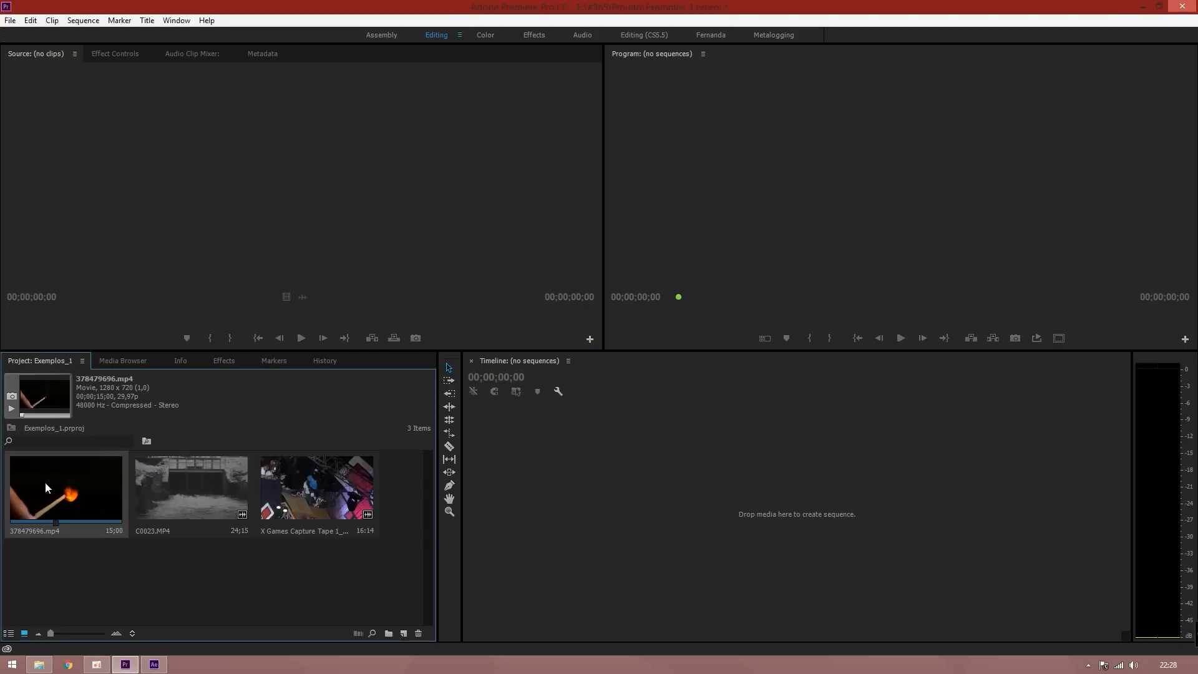
drag(361, 574, 404, 633)
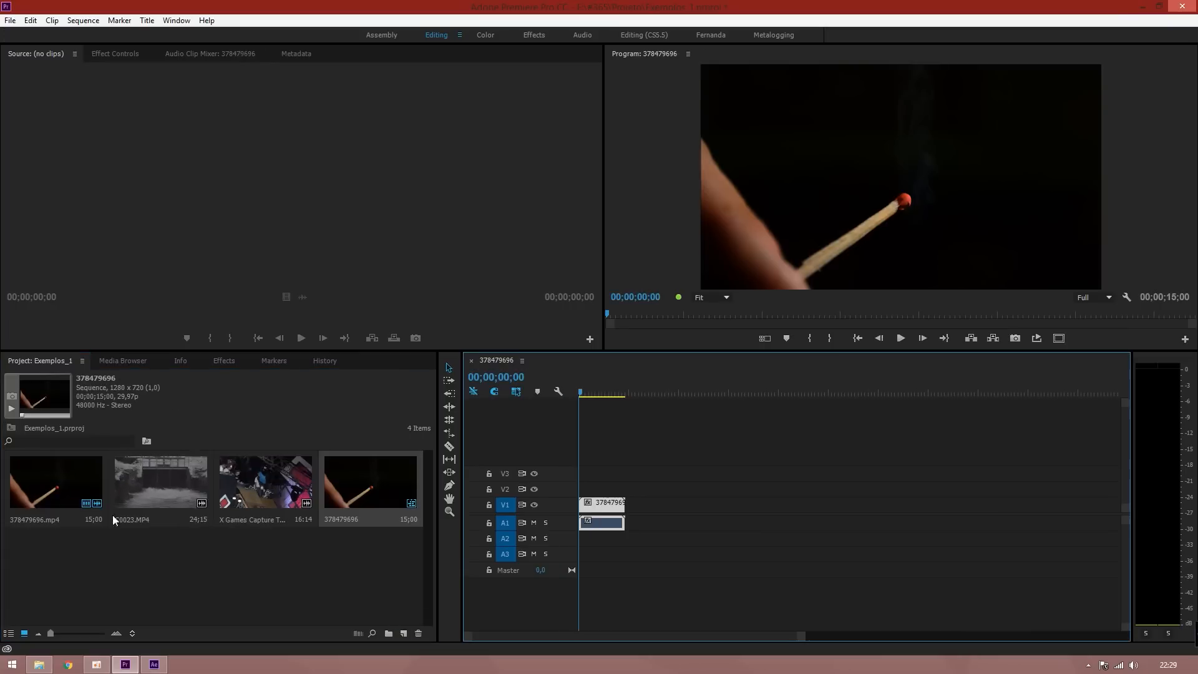
drag(174, 490, 404, 634)
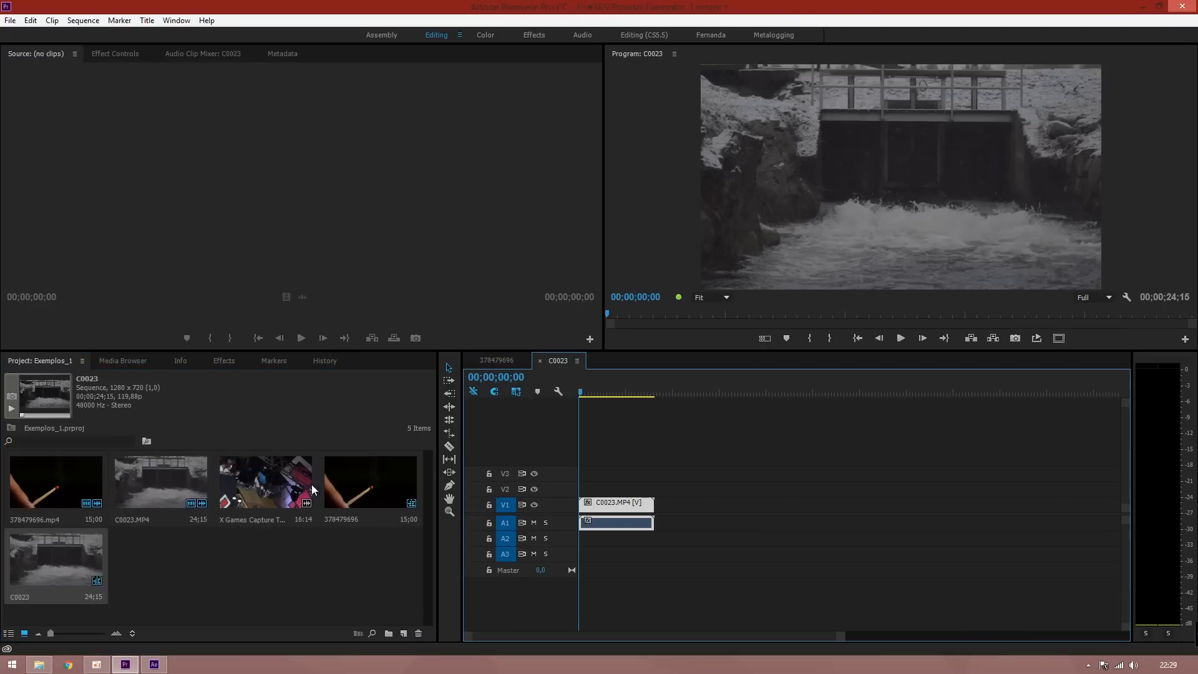
drag(252, 476, 405, 632)
Show the project items as a list and widen the program monitor relative to the source monitor.
click(9, 633)
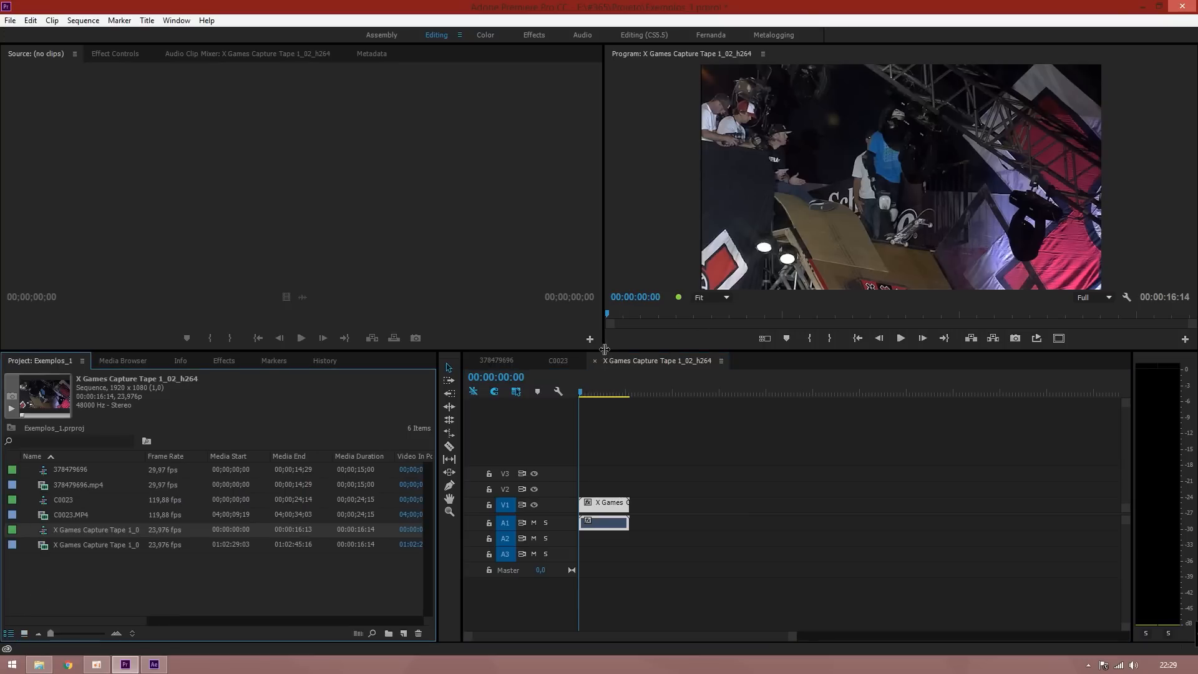
drag(602, 354, 545, 407)
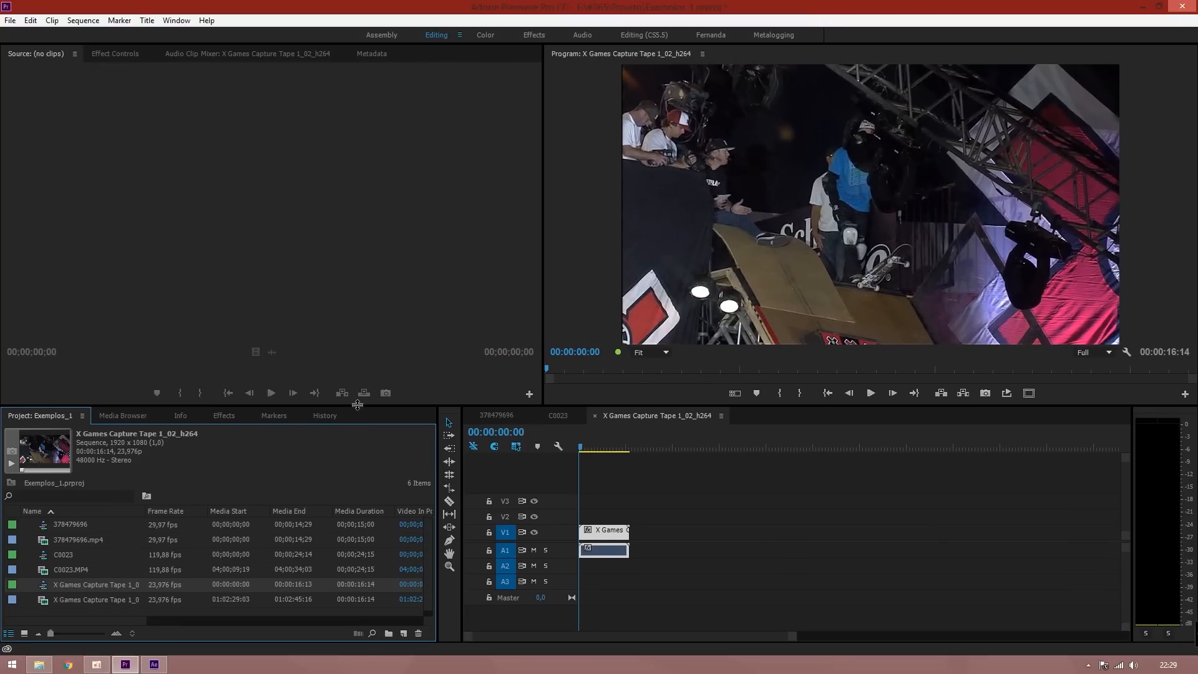
drag(357, 407, 365, 345)
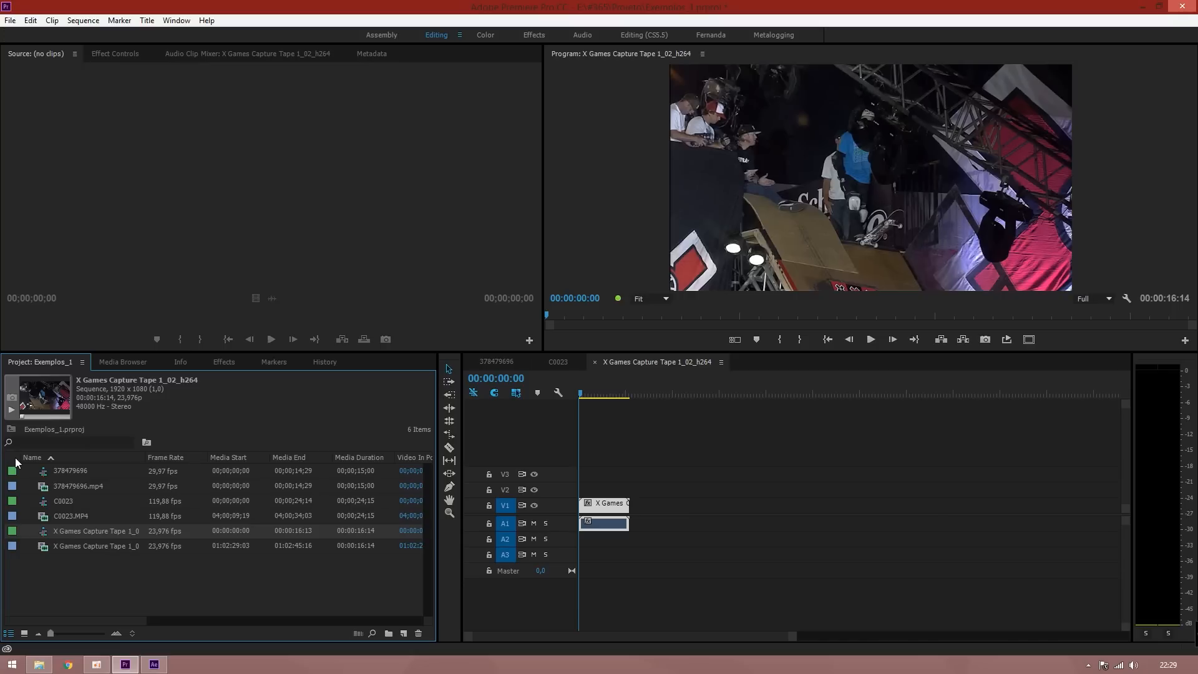
Open the C0023 sequence and scrub through it to about 00;00;12;23.
click(45, 502)
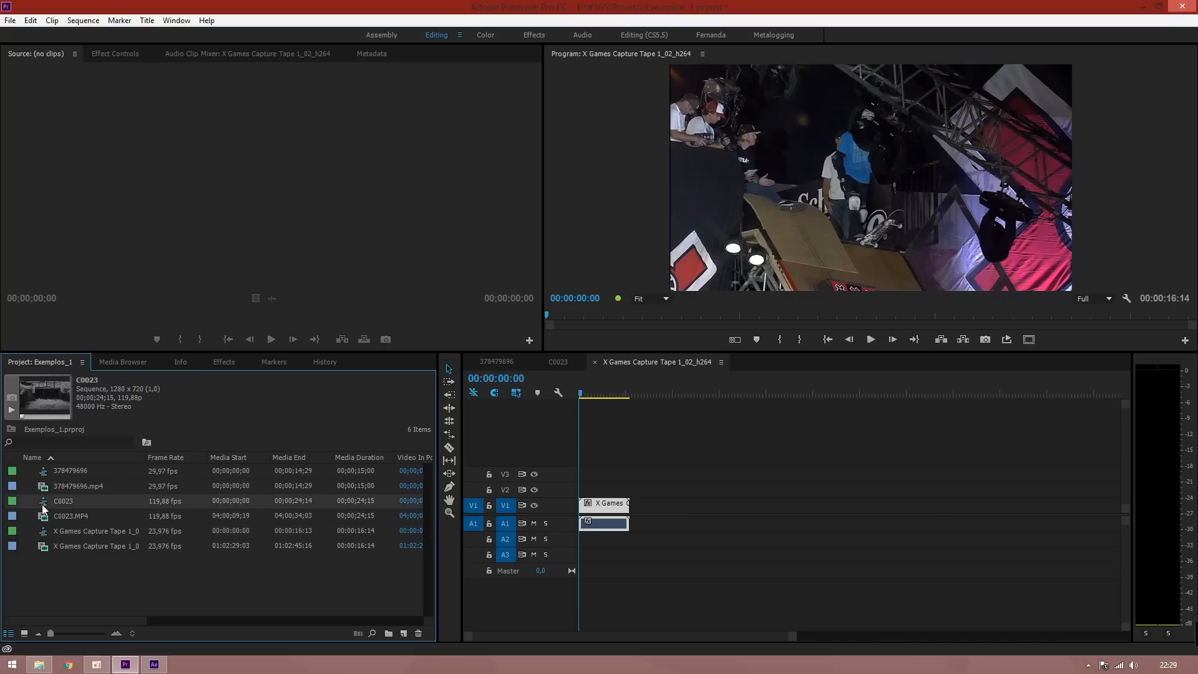
double_click(43, 504)
drag(590, 395, 618, 396)
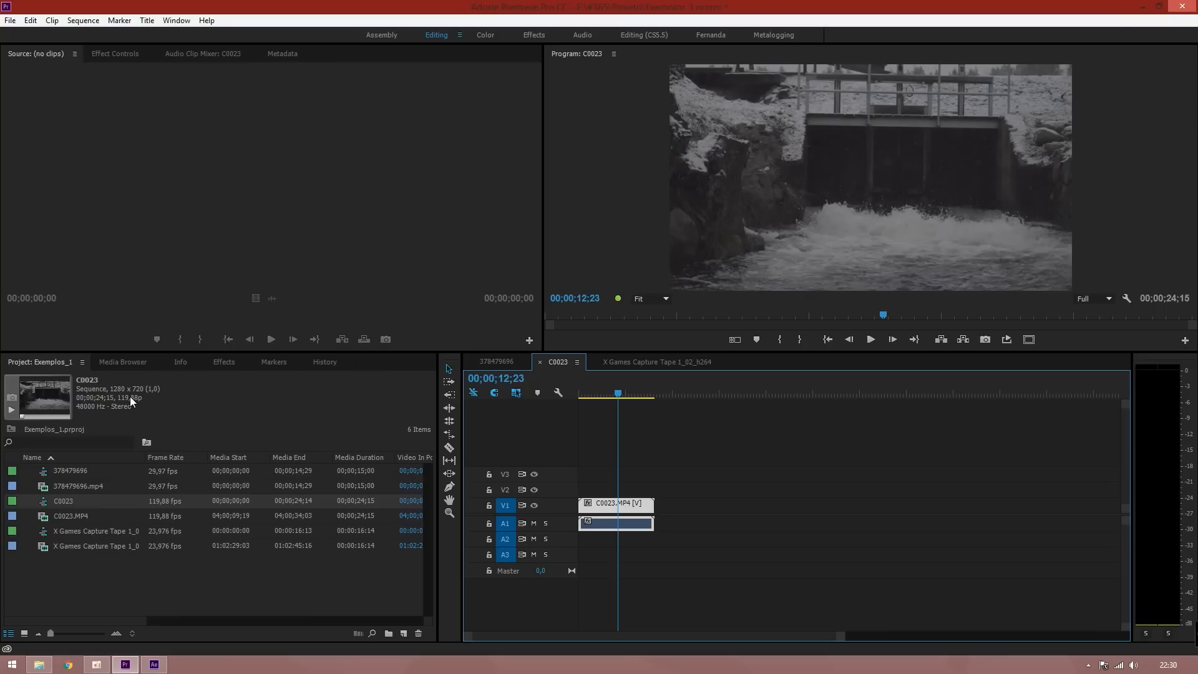
Open the Windows calculator and divide 120 by 5.
key(super+r)
key(Return)
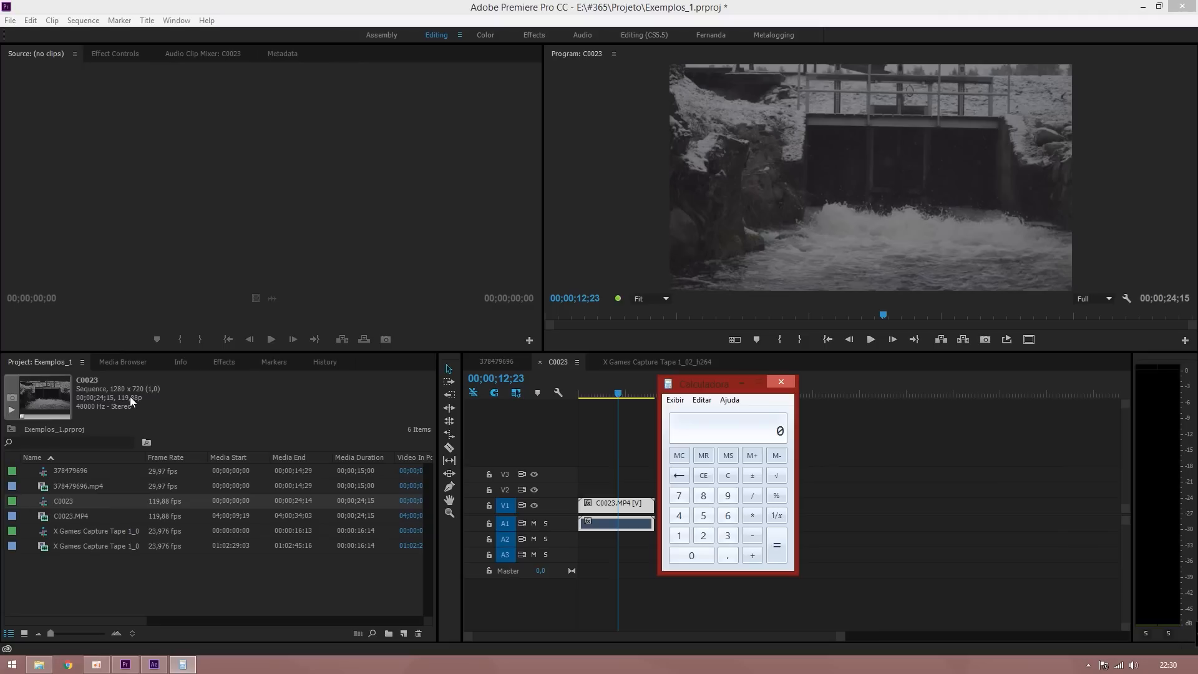
text(120)
key(slash)
text(5)
key(Return)
Play back the C0023 sequence from about 00;00;03;24 to examine its motion at normal speed.
drag(616, 390, 591, 393)
key(space)
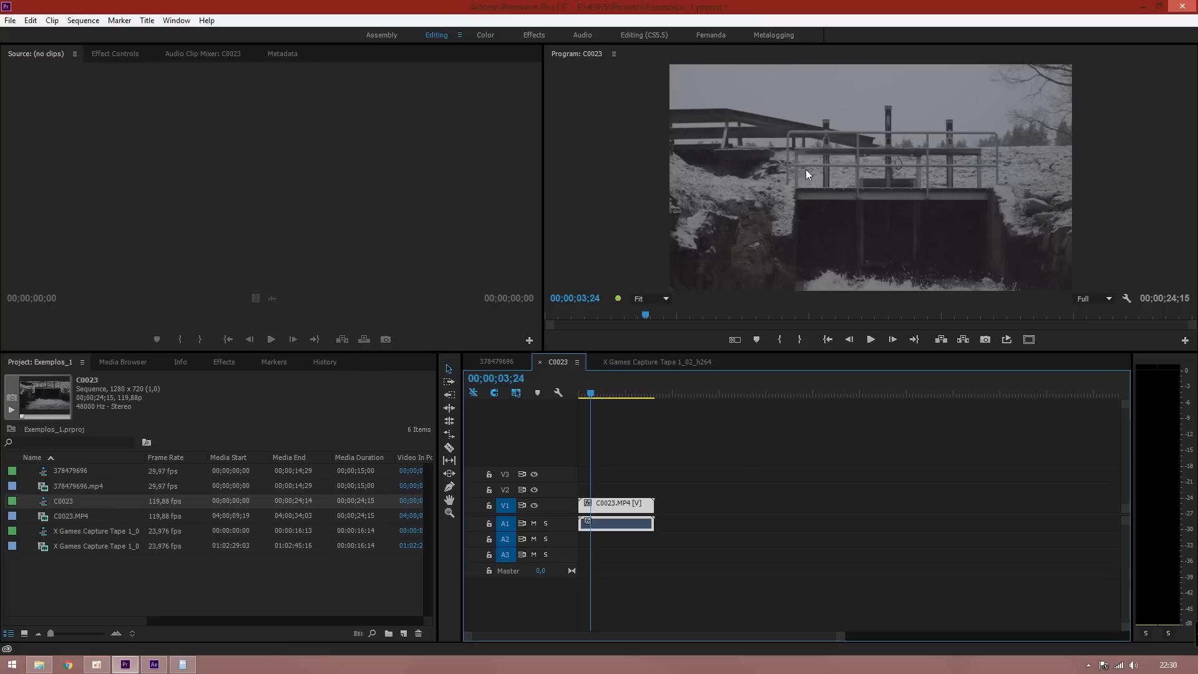
key(space)
Set the C0023.MP4 clip's speed to 20% in the timeline.
right_click(624, 507)
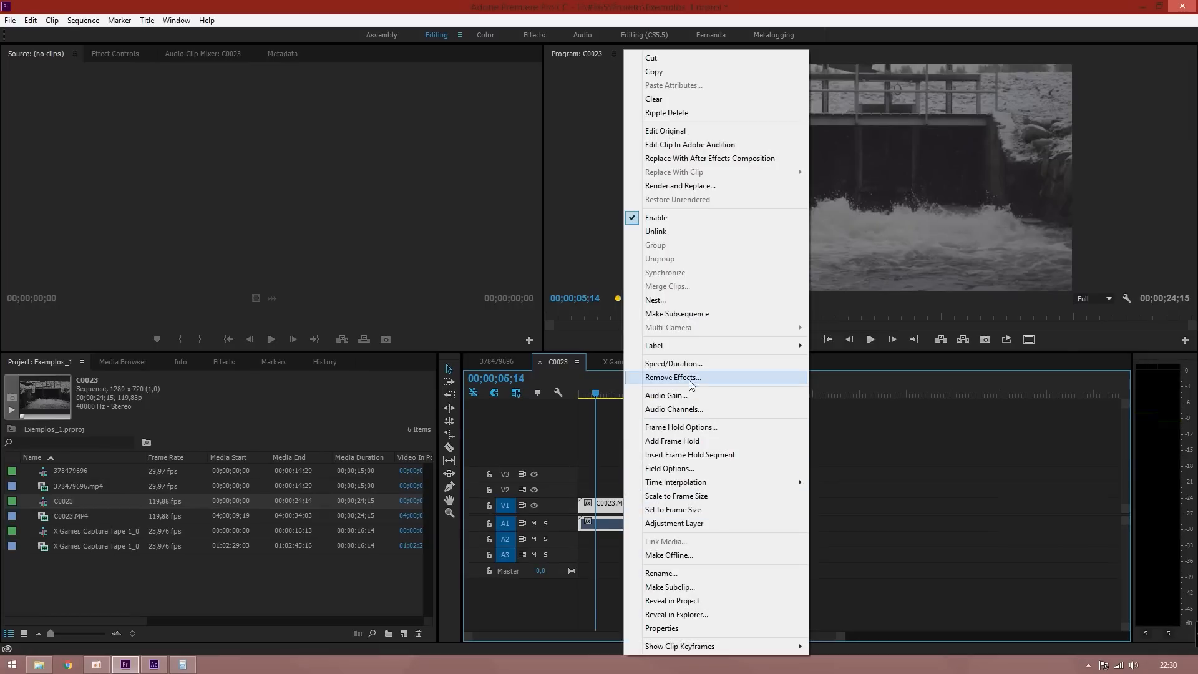
click(674, 363)
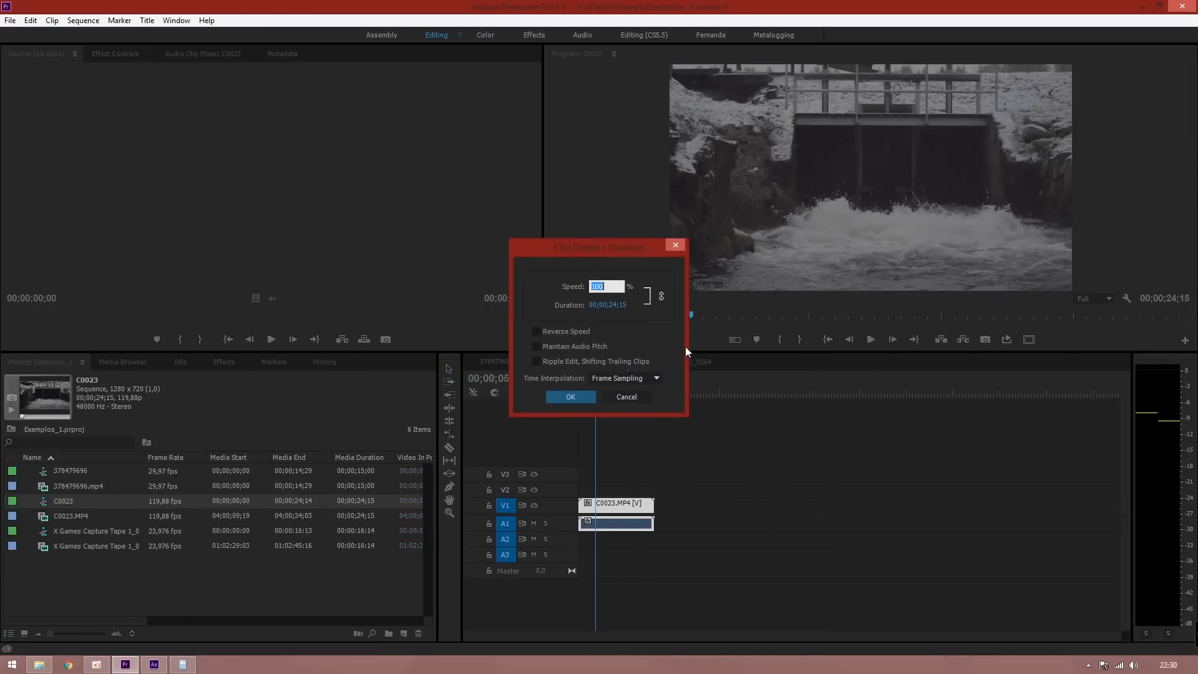
text(20)
click(580, 397)
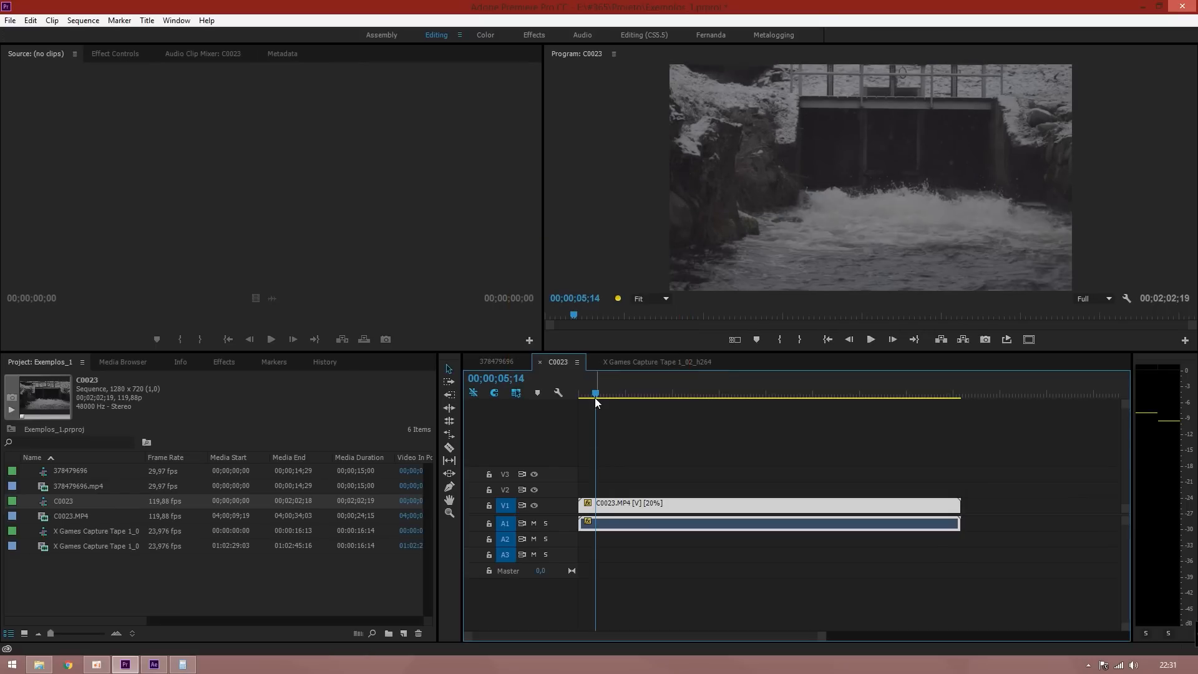
Recheck the calculator and preview the slowed C0023 sequence full screen from its start.
drag(594, 397, 547, 397)
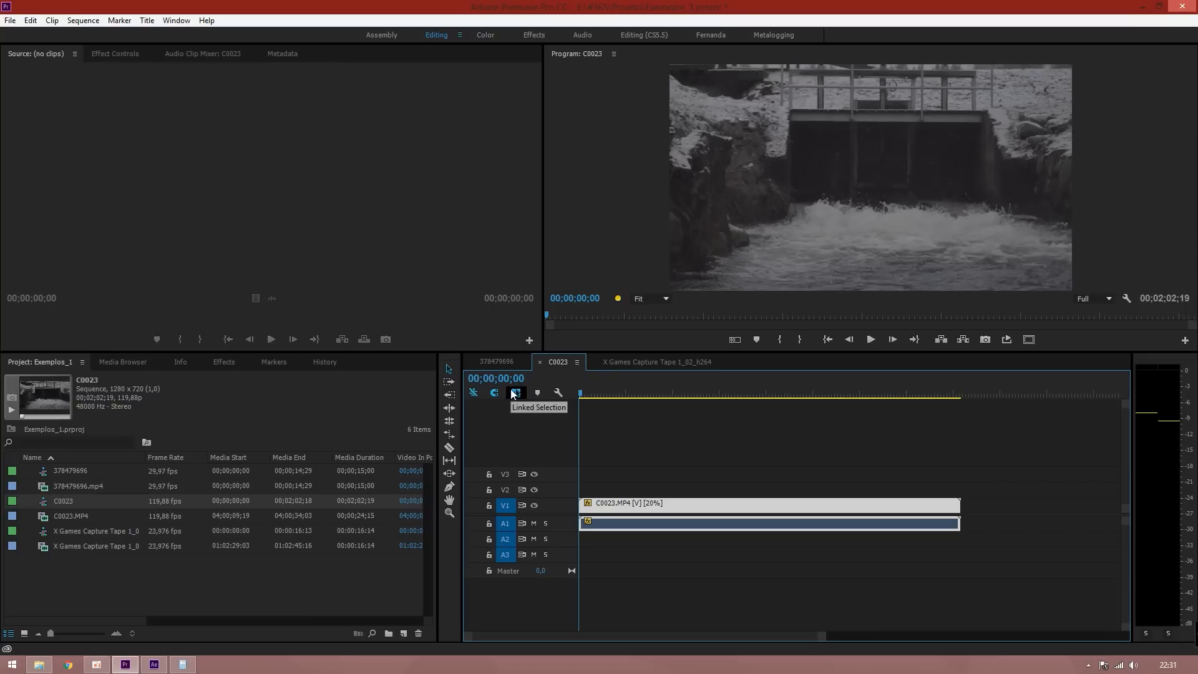
key(alt+Tab)
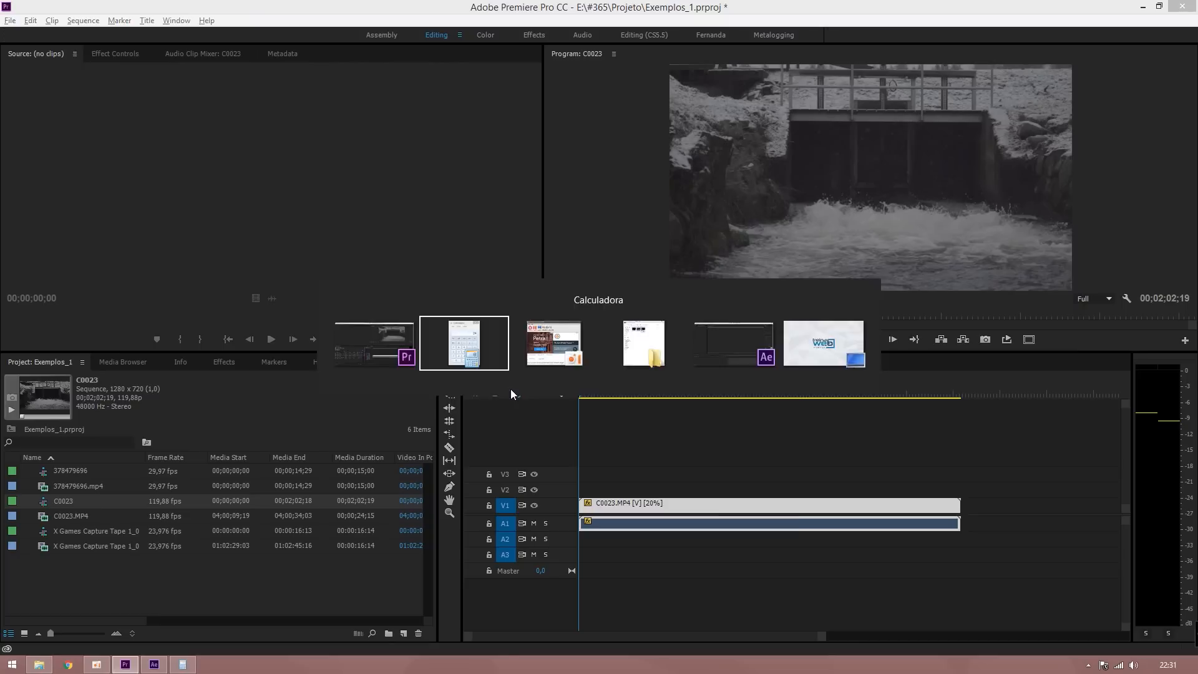
key(alt+Tab)
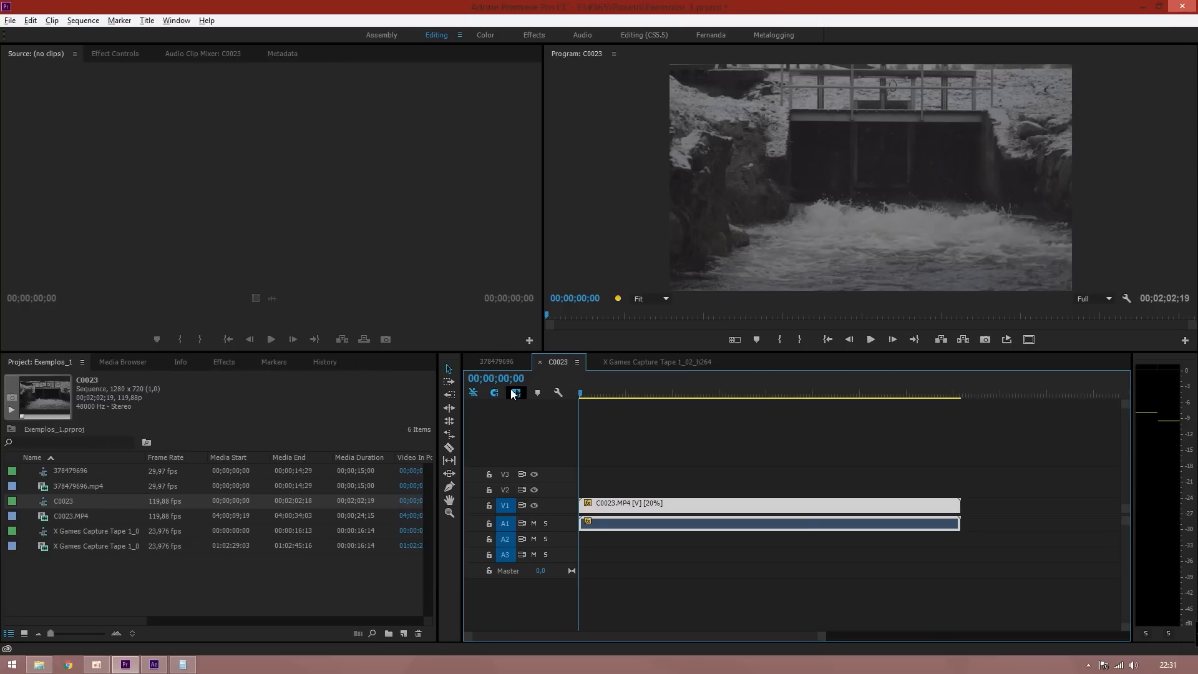
key(ctrl+grave)
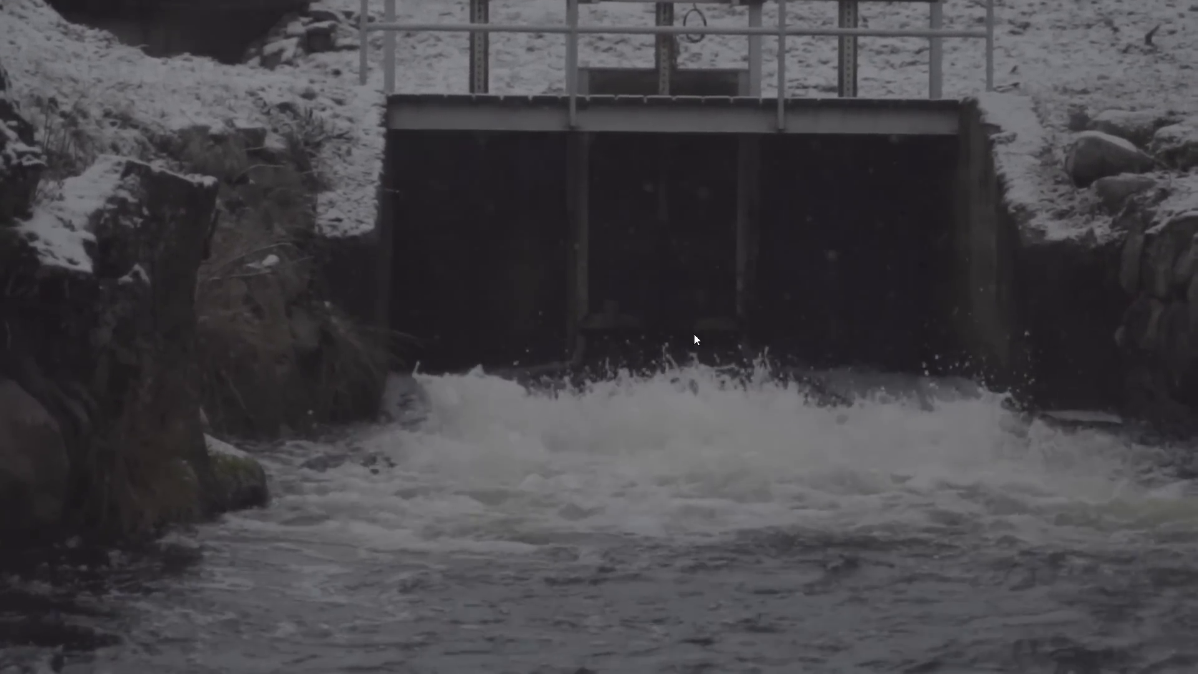
key(Escape)
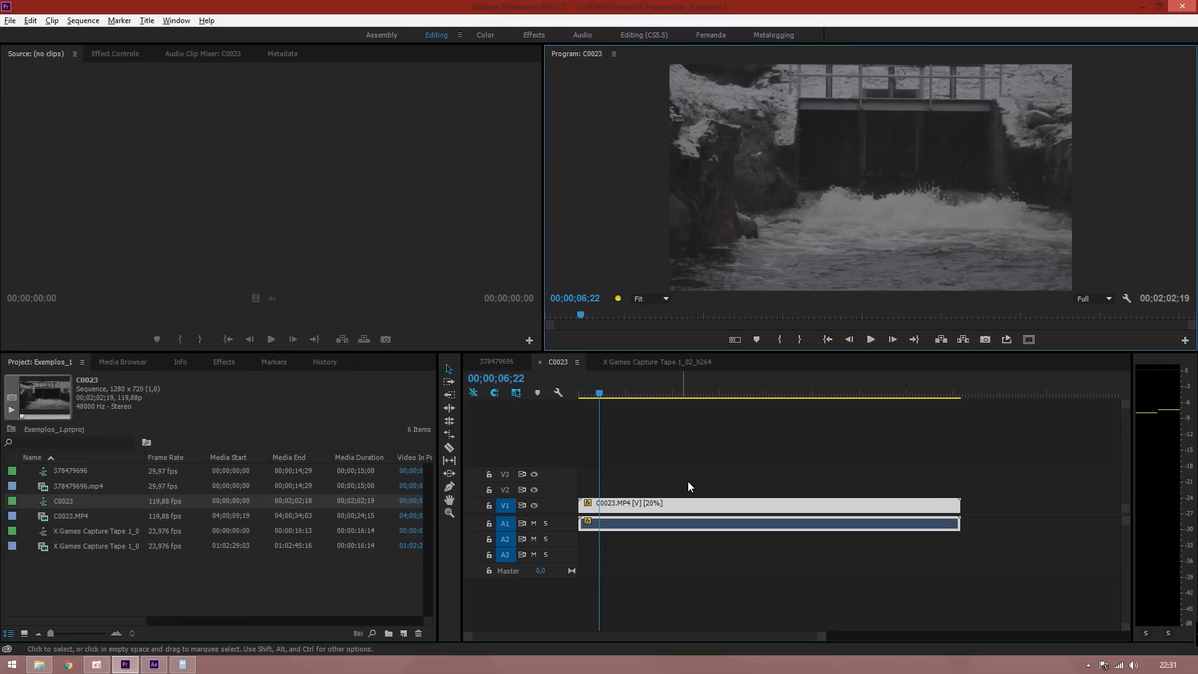
Set the C0023.MP4 clip's speed back to 100%.
click(687, 509)
right_click(687, 509)
click(751, 365)
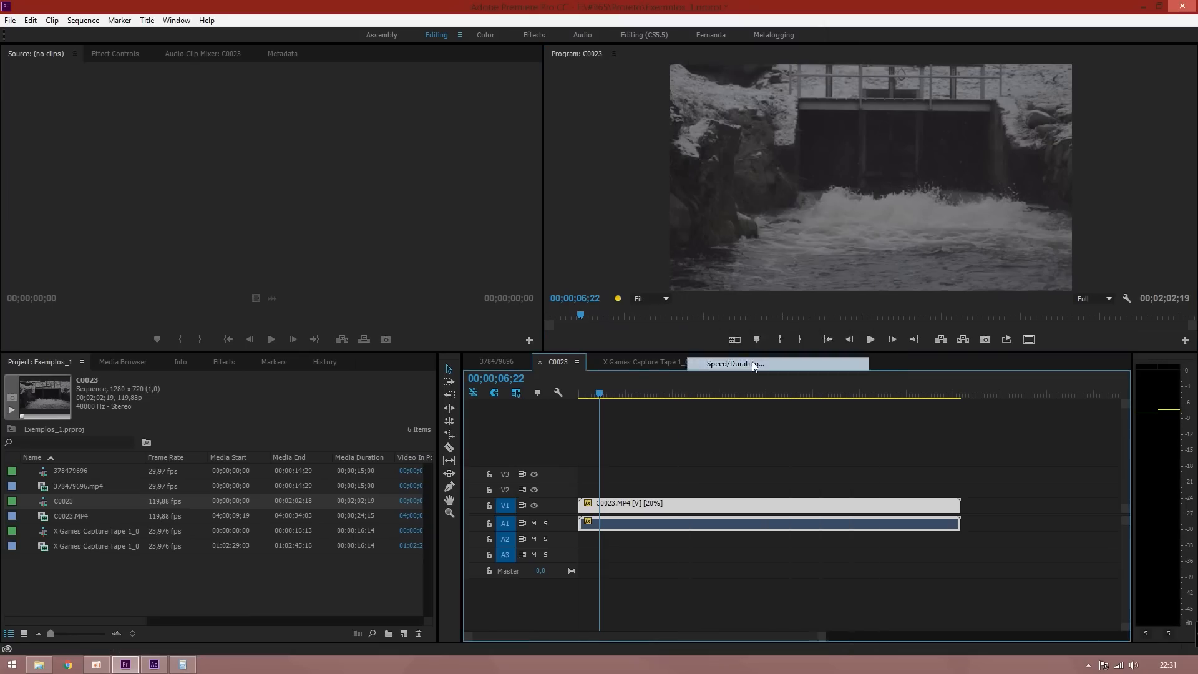
text(100)
key(Return)
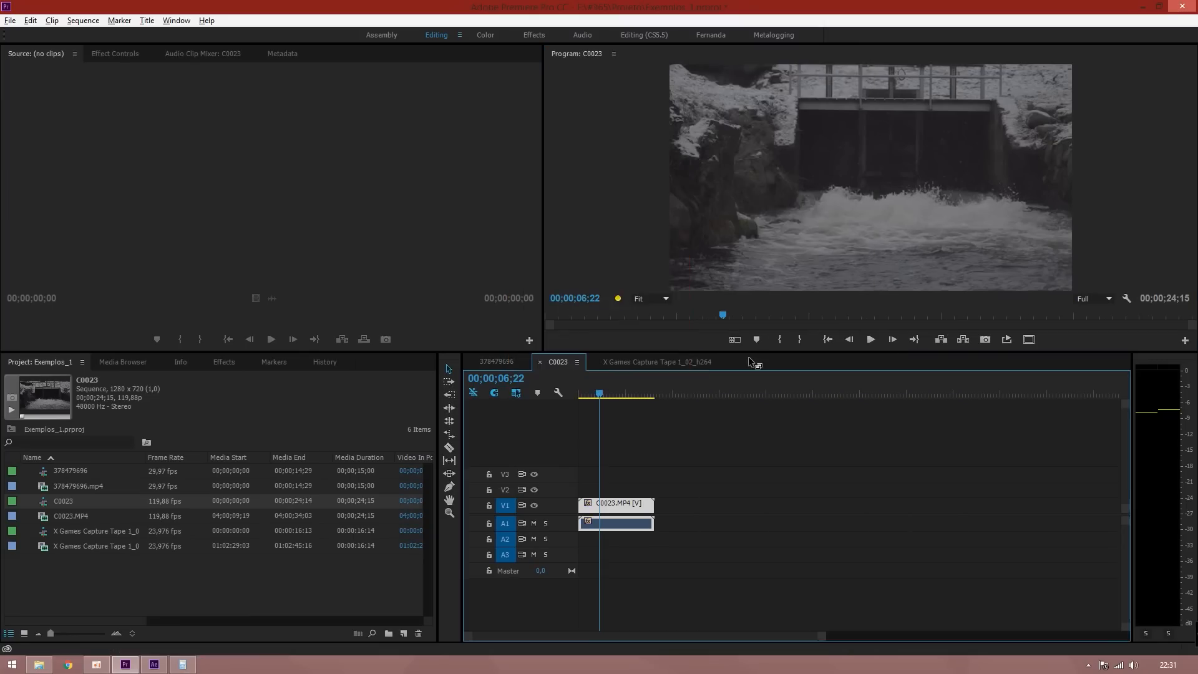
Preview the C0023 sequence full screen at its normal speed.
key(ctrl+grave)
key(space)
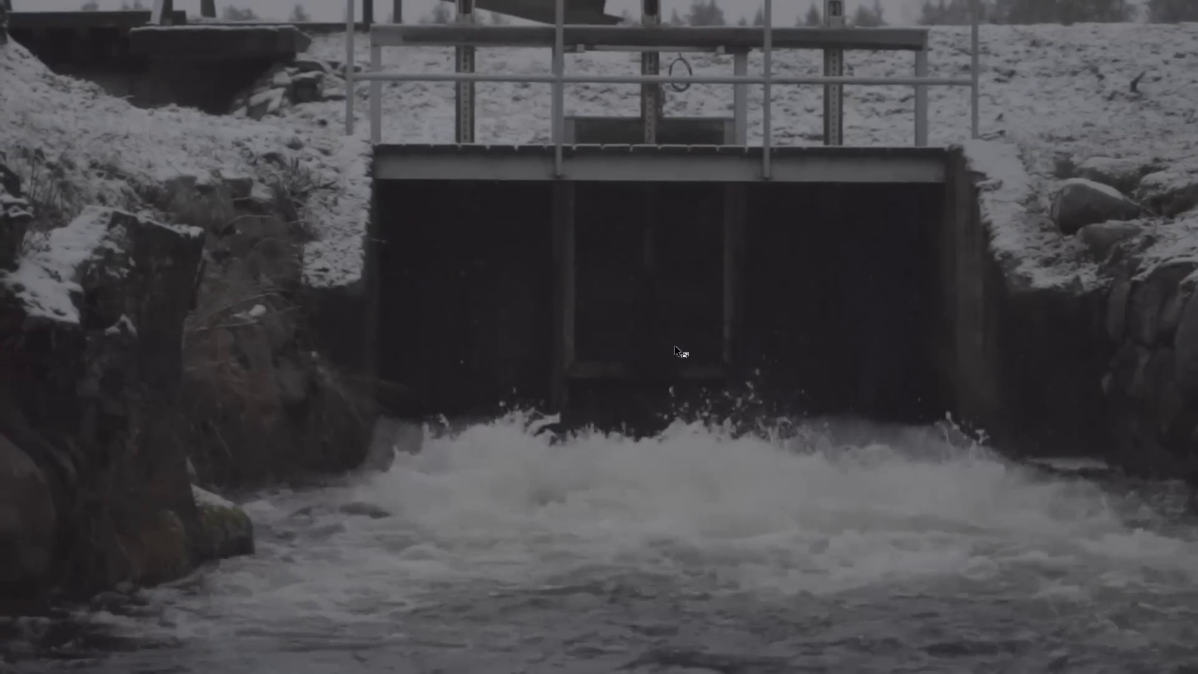
key(Escape)
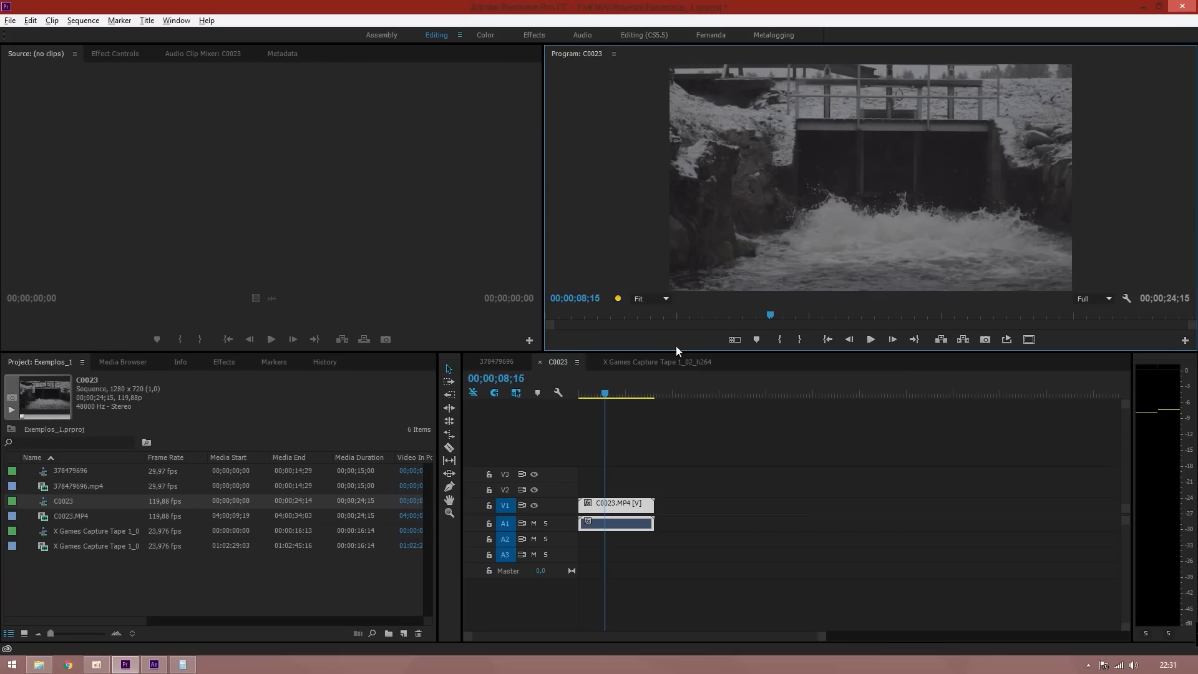
In the X Games Capture Tape sequence, split the clip at 00:00:04:05 and 00:00:08:09.
click(621, 362)
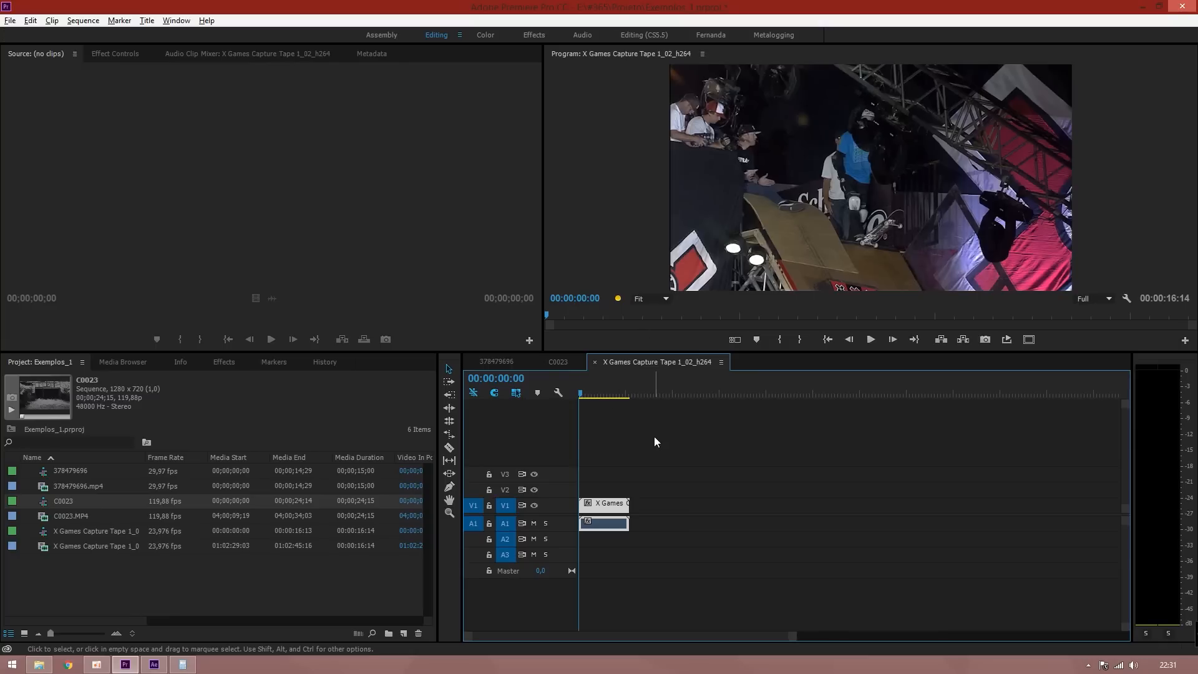
key(equal)
drag(624, 382, 687, 391)
key(ctrl+k)
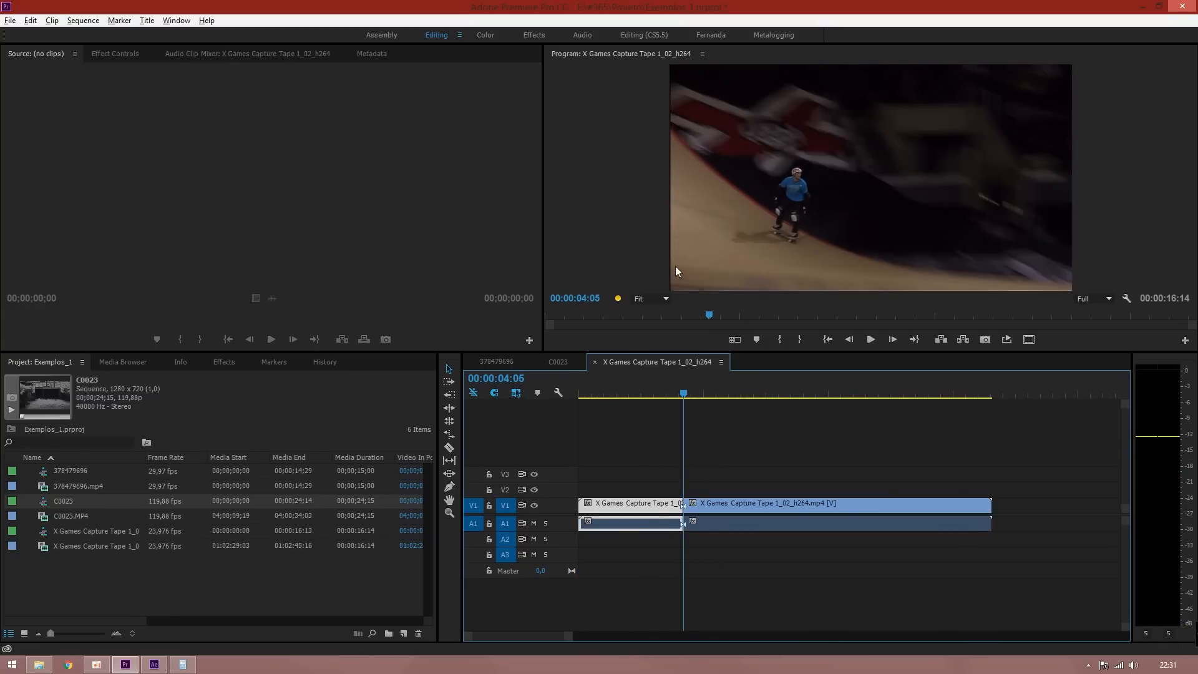
drag(762, 392, 783, 388)
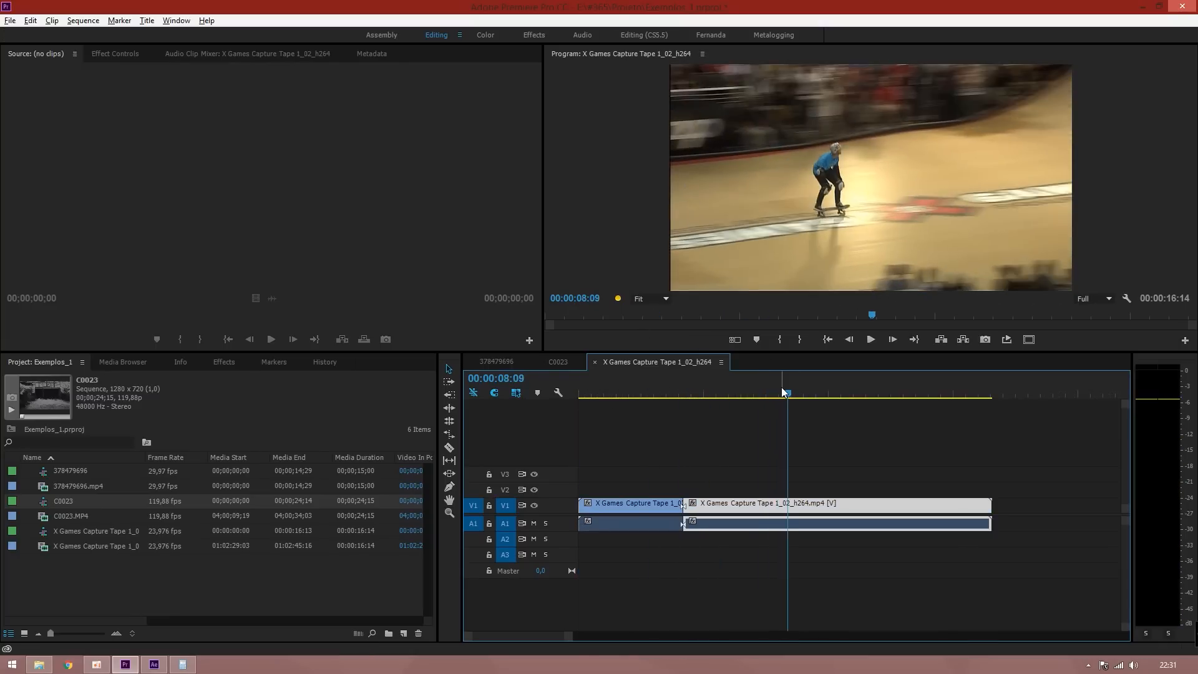
key(ctrl+k)
Ripple delete the first and last segments of the X Games clip, keeping only the middle one.
drag(626, 467, 631, 501)
shift+click(898, 512)
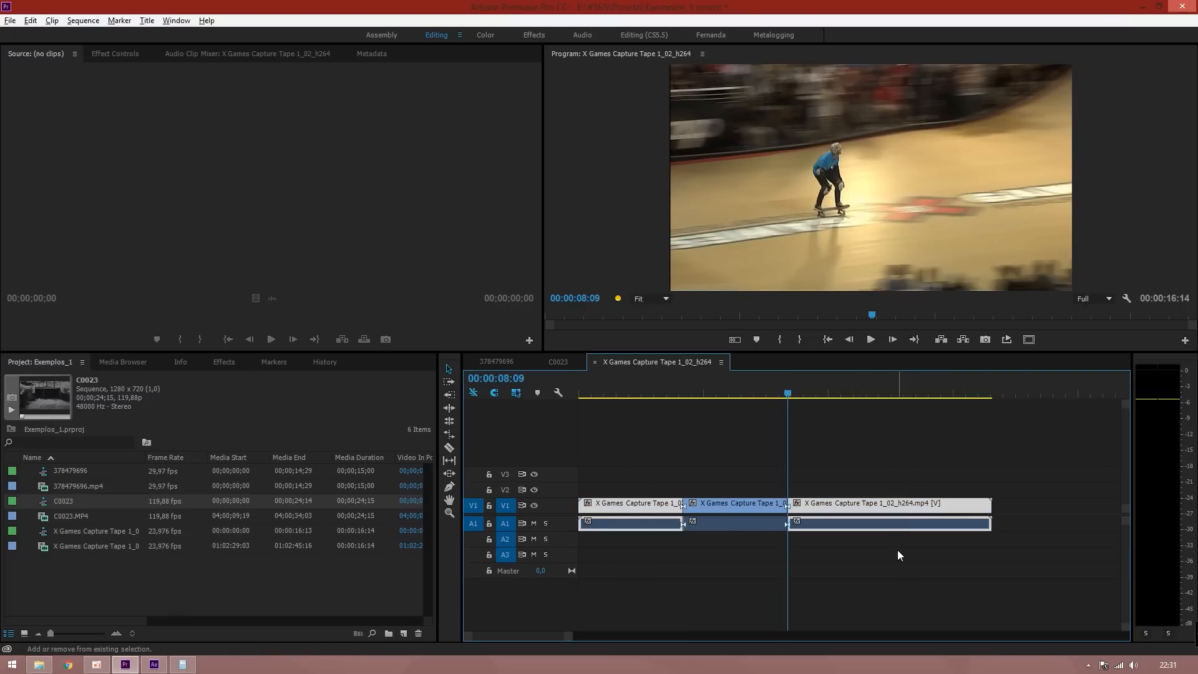
key(shift+Delete)
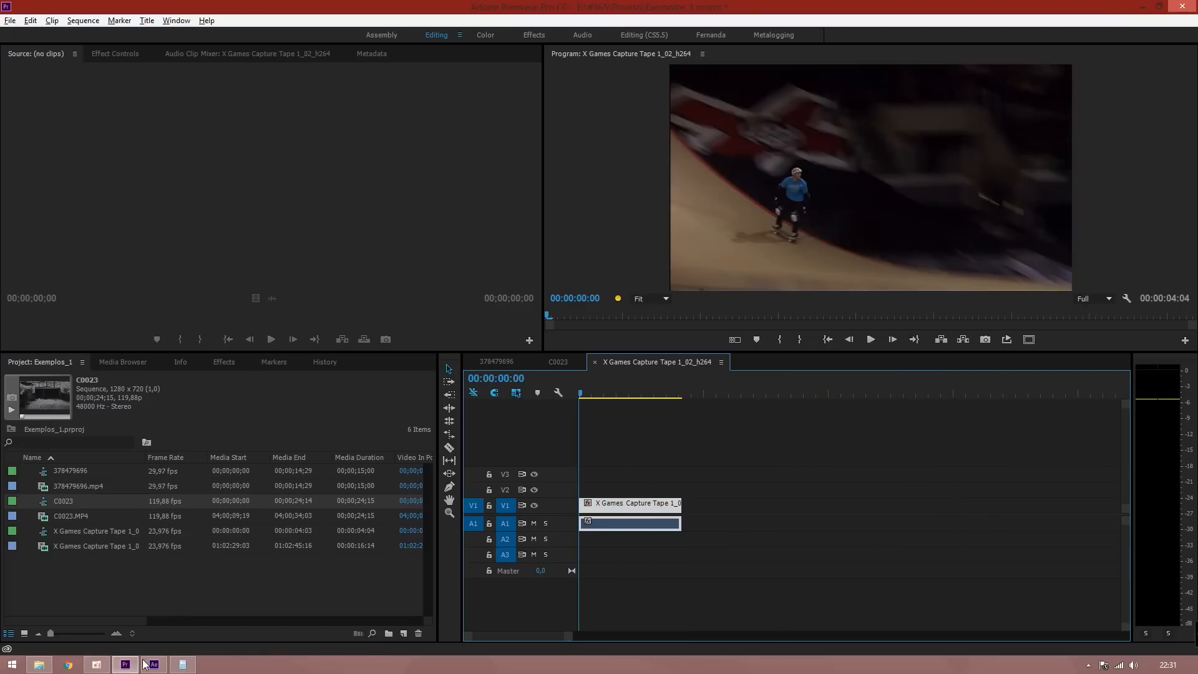
Switch to the calculator and divide 24 by 5.
click(182, 665)
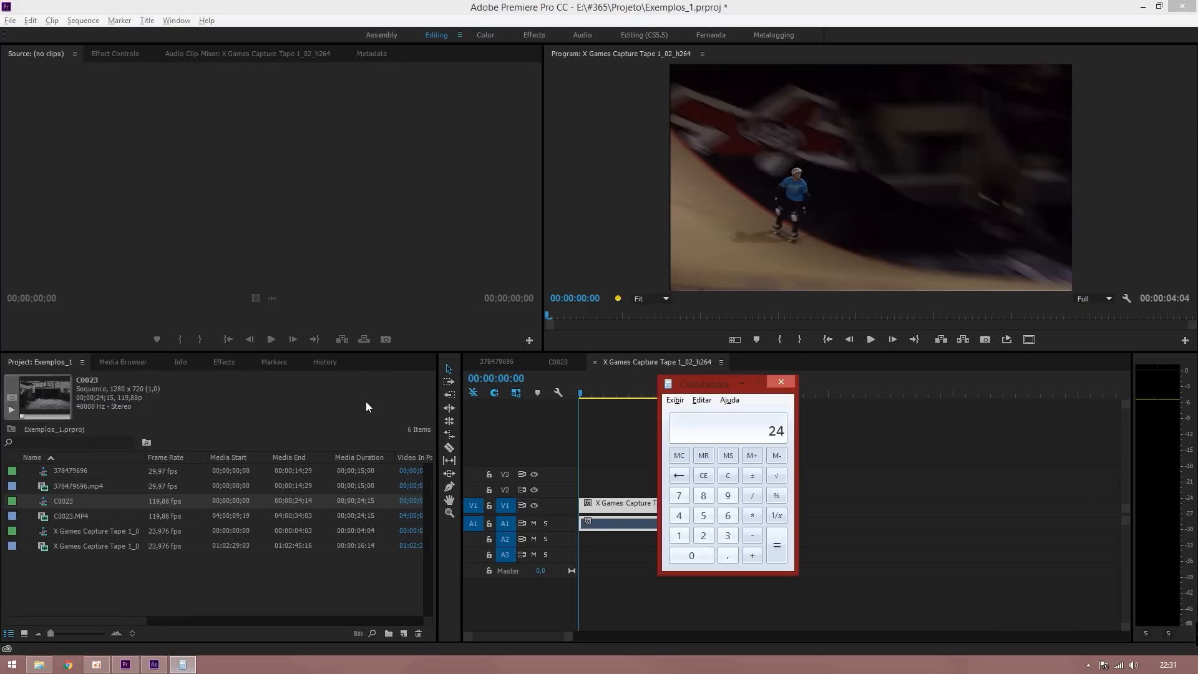
key(5)
key(Return)
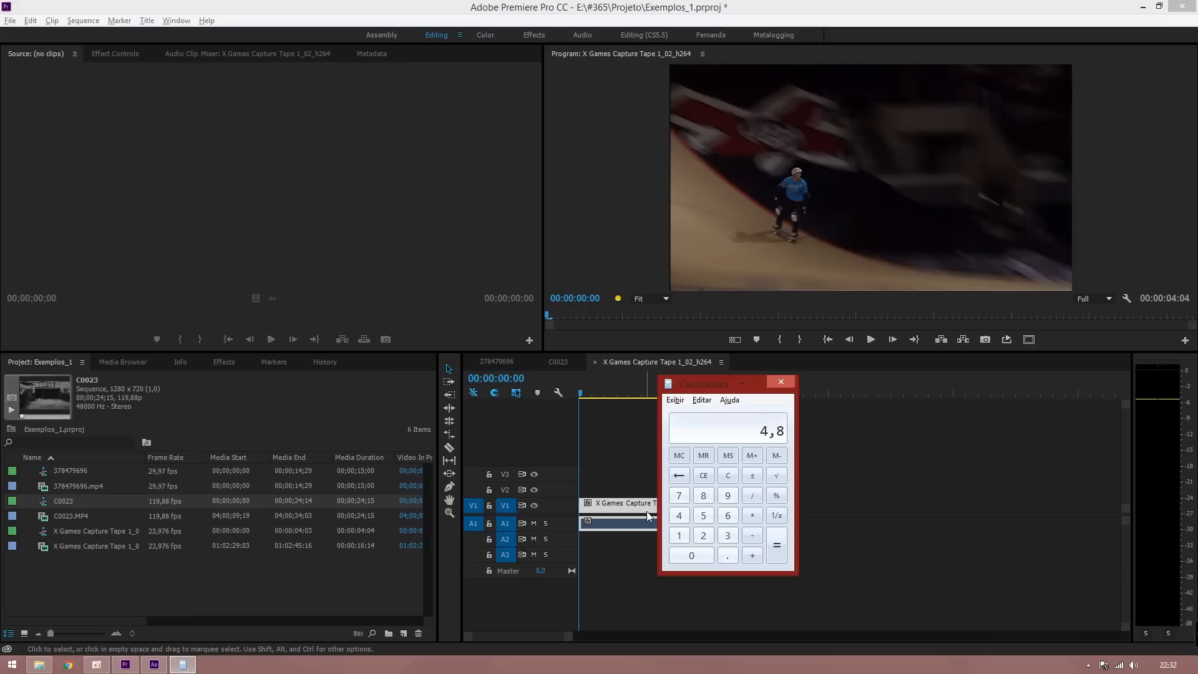
Set the remaining X Games segment's speed to 20%, preview it full screen, and return the playhead to the start.
click(619, 483)
right_click(623, 507)
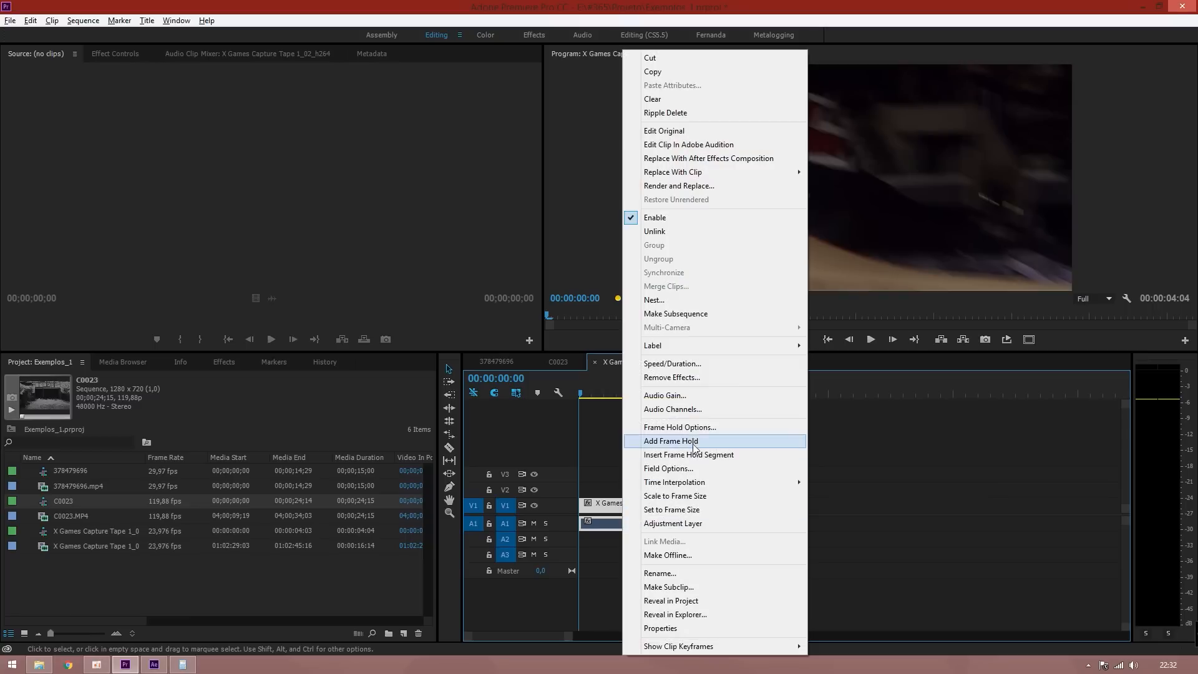
click(686, 364)
text(20)
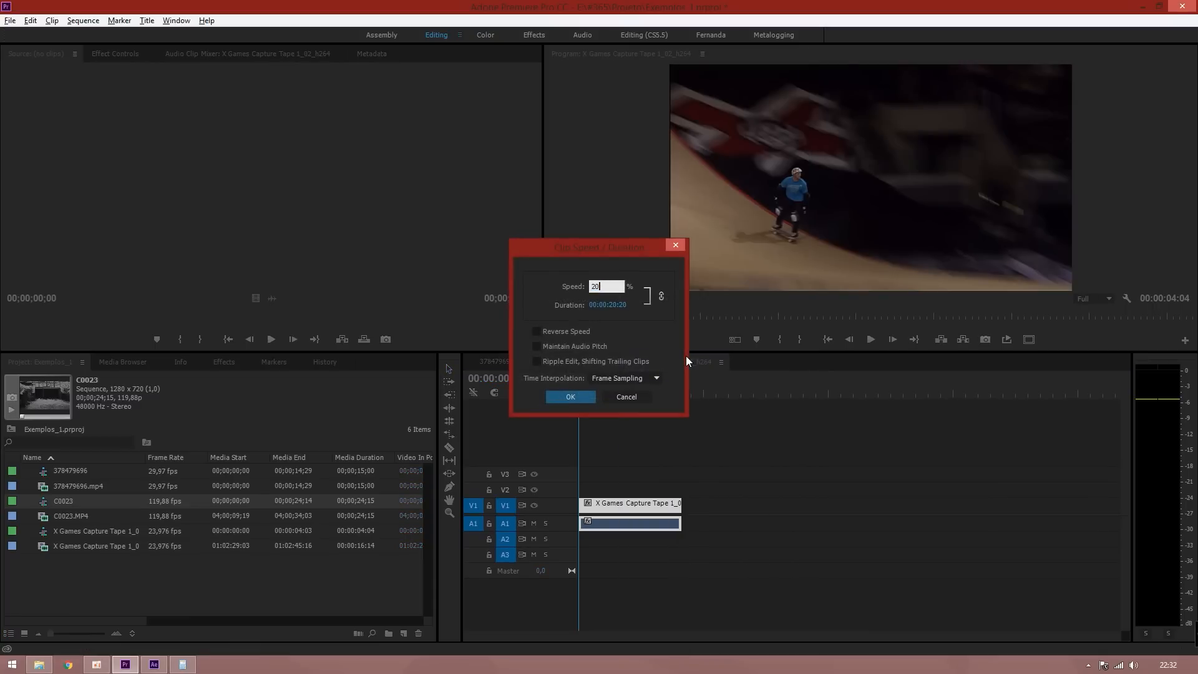
key(Return)
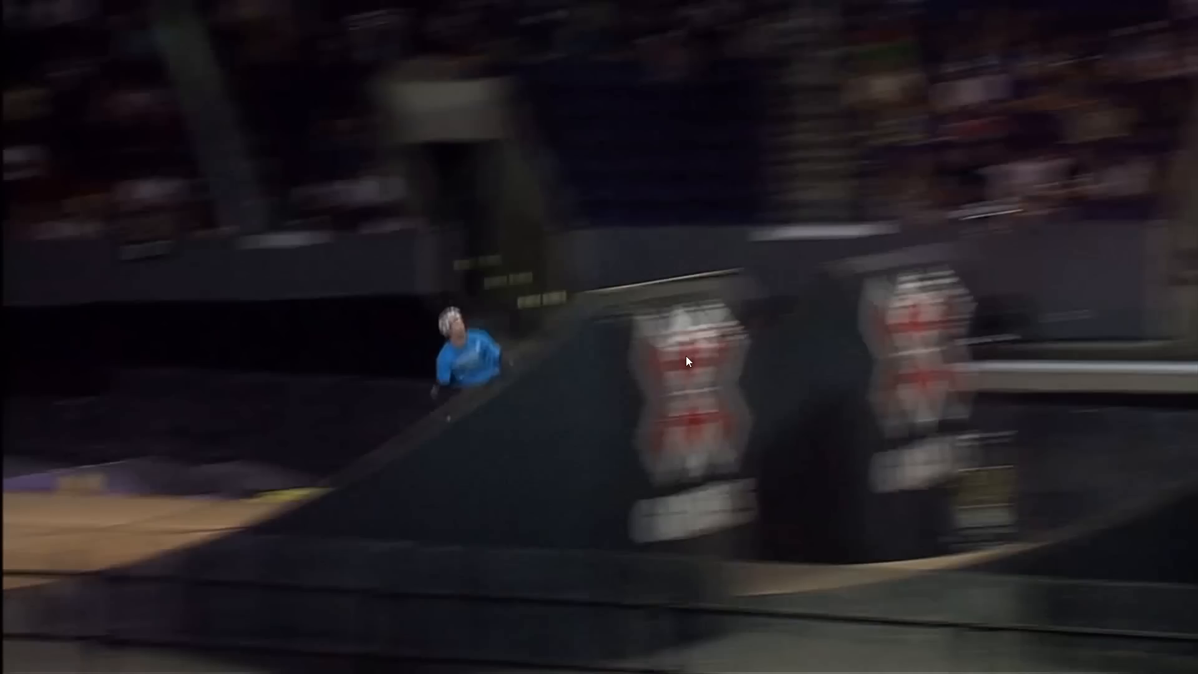
key(Escape)
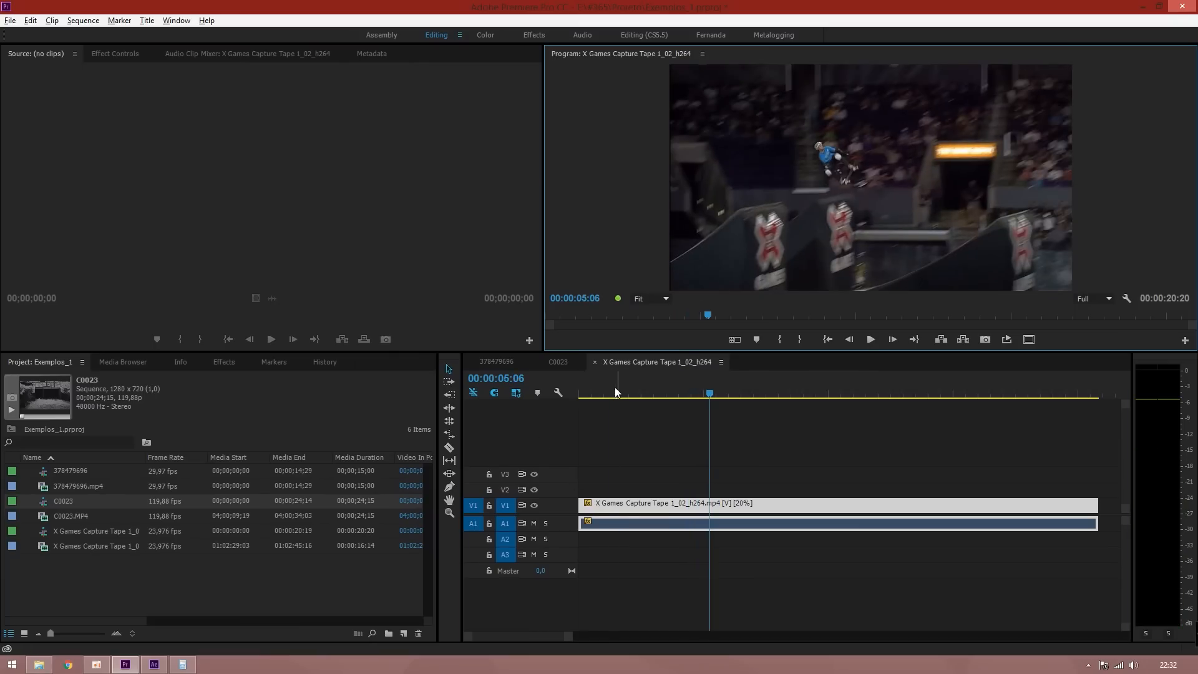
key(Home)
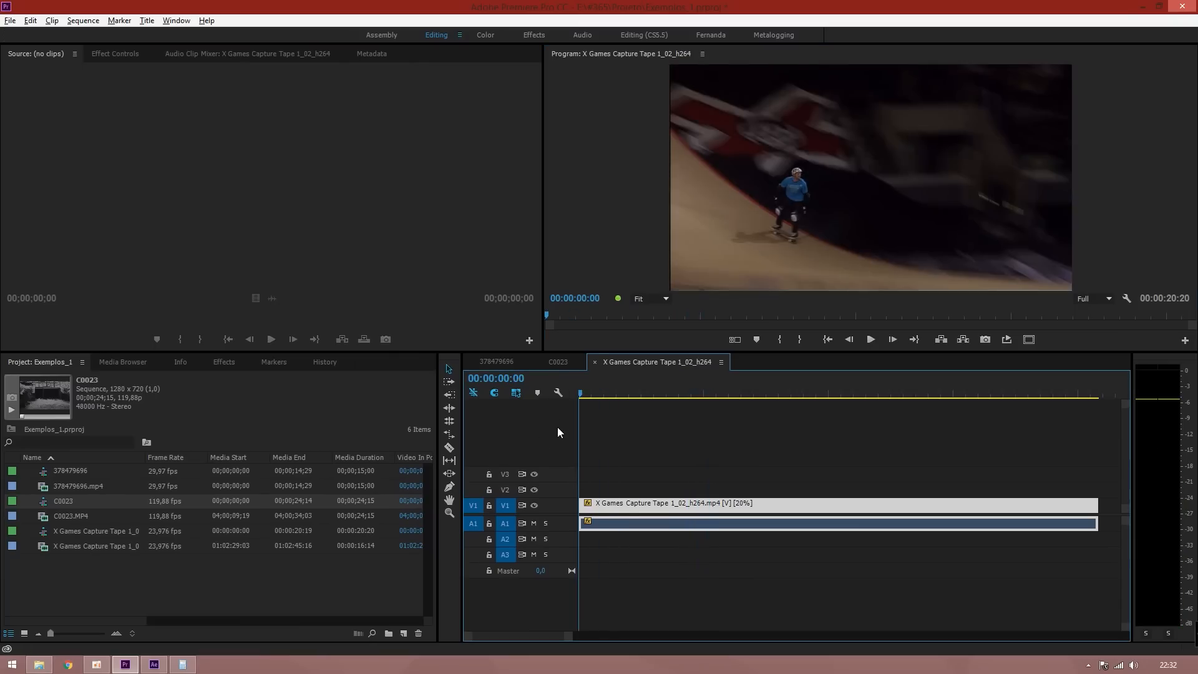
Change the slowed X Games clip's time interpolation to Frame Blending and render the sequence.
right_click(618, 509)
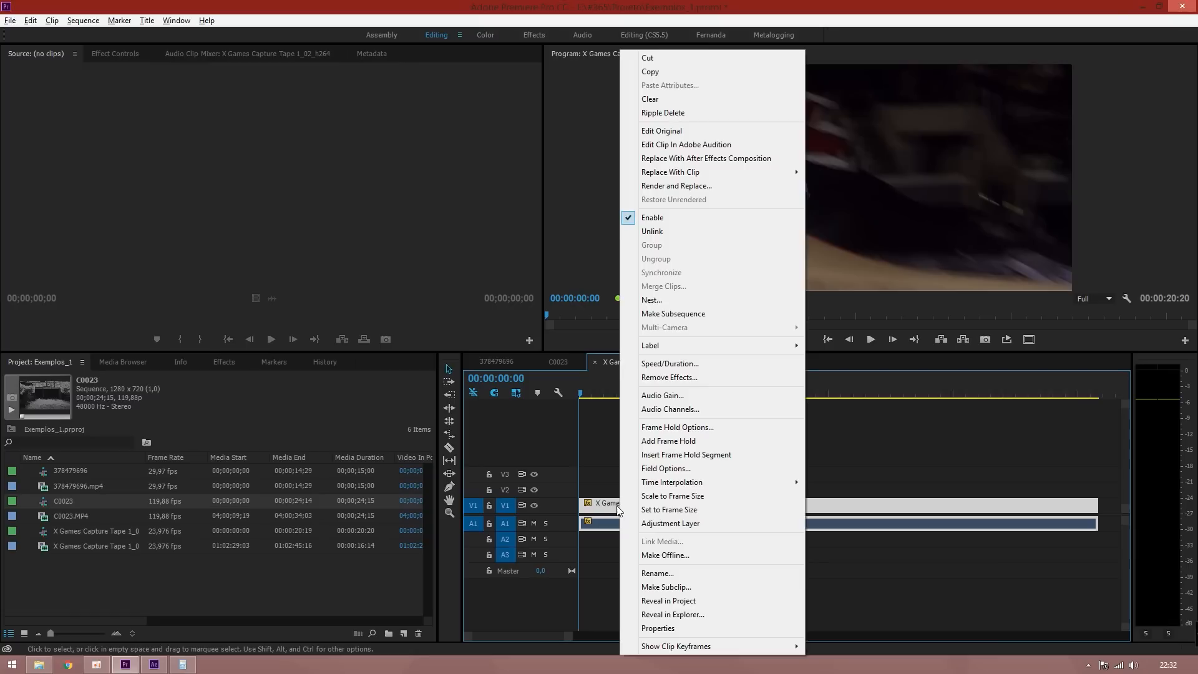
click(681, 366)
click(602, 378)
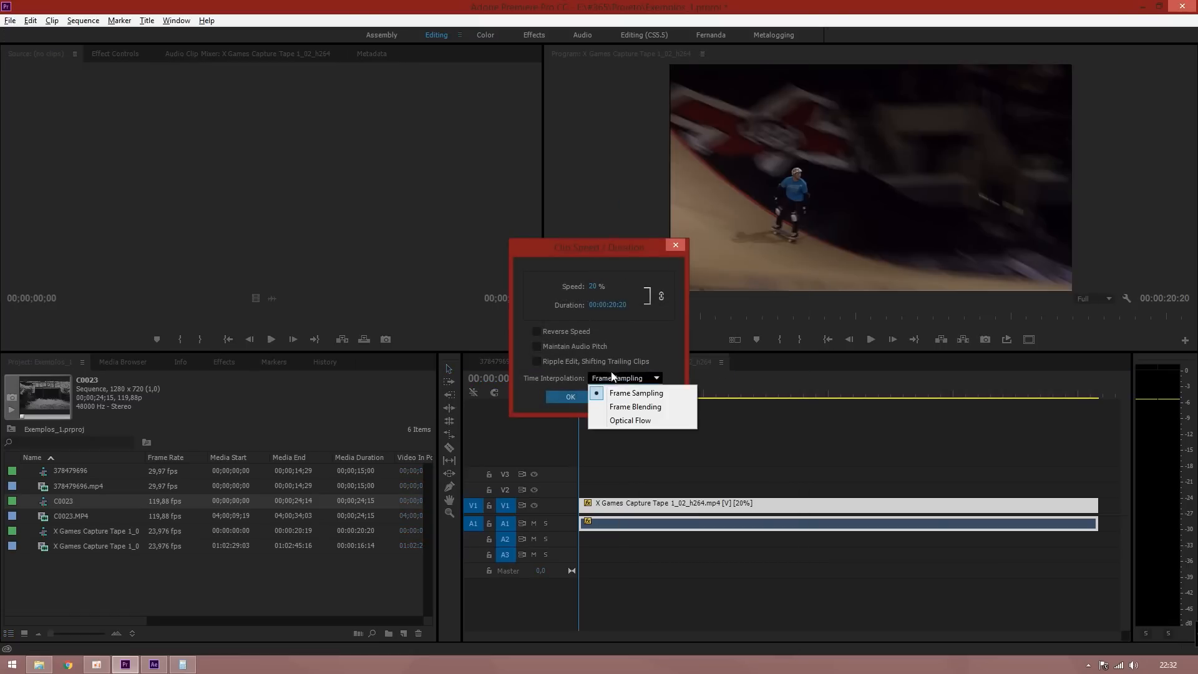
click(635, 409)
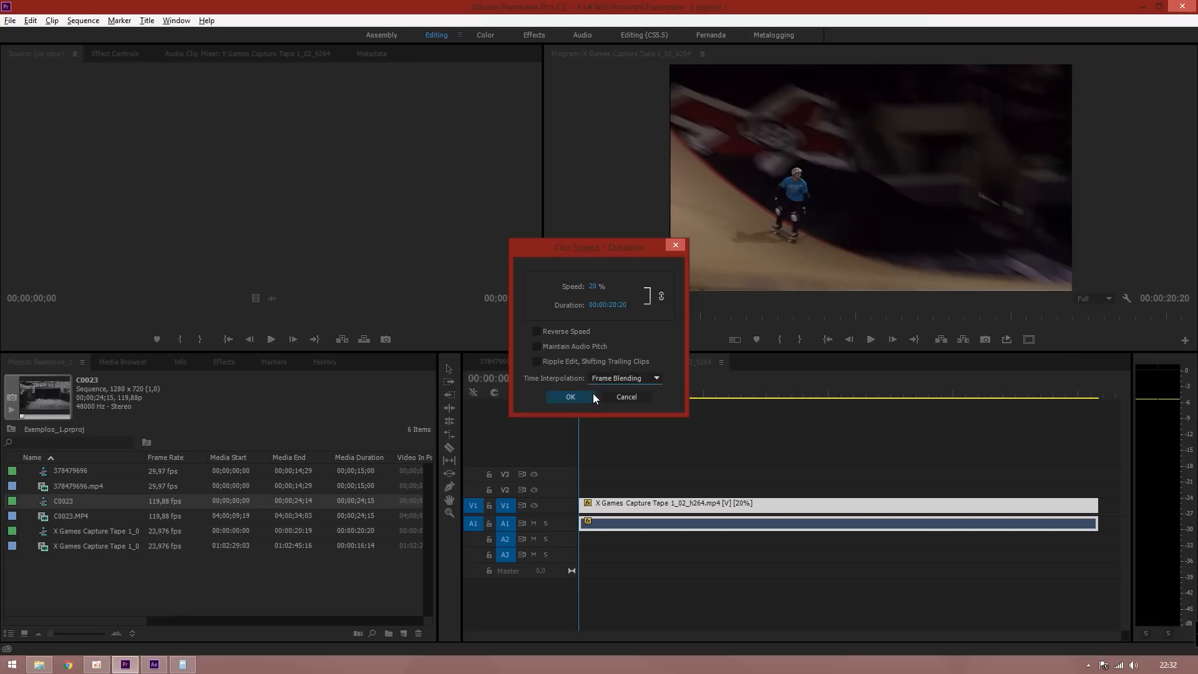
click(582, 398)
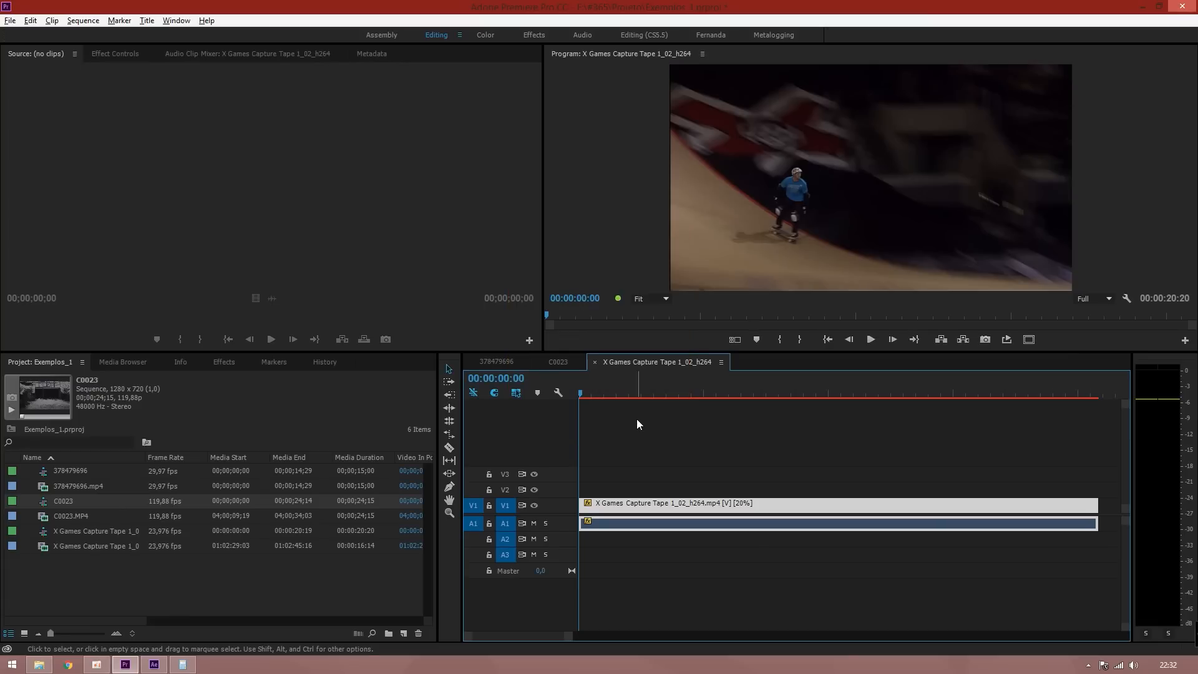
key(Return)
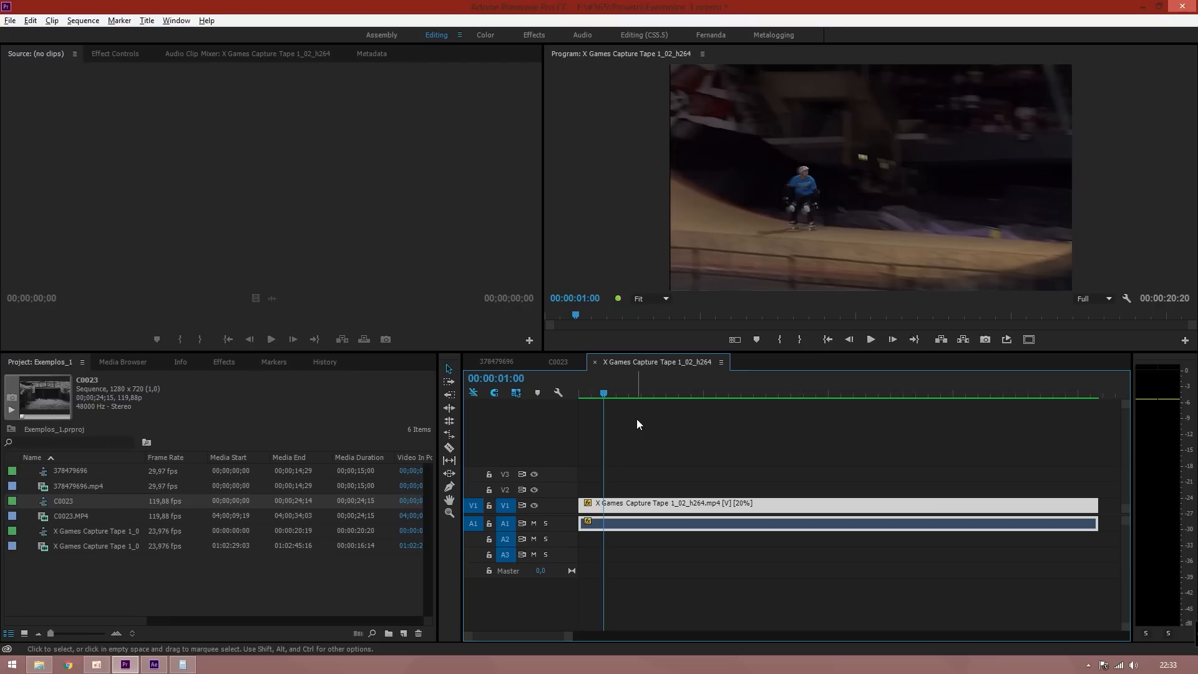
Play the frame-blended X Games clip full screen to examine its motion, and return to the editing workspace.
key(space)
key(ctrl+grave)
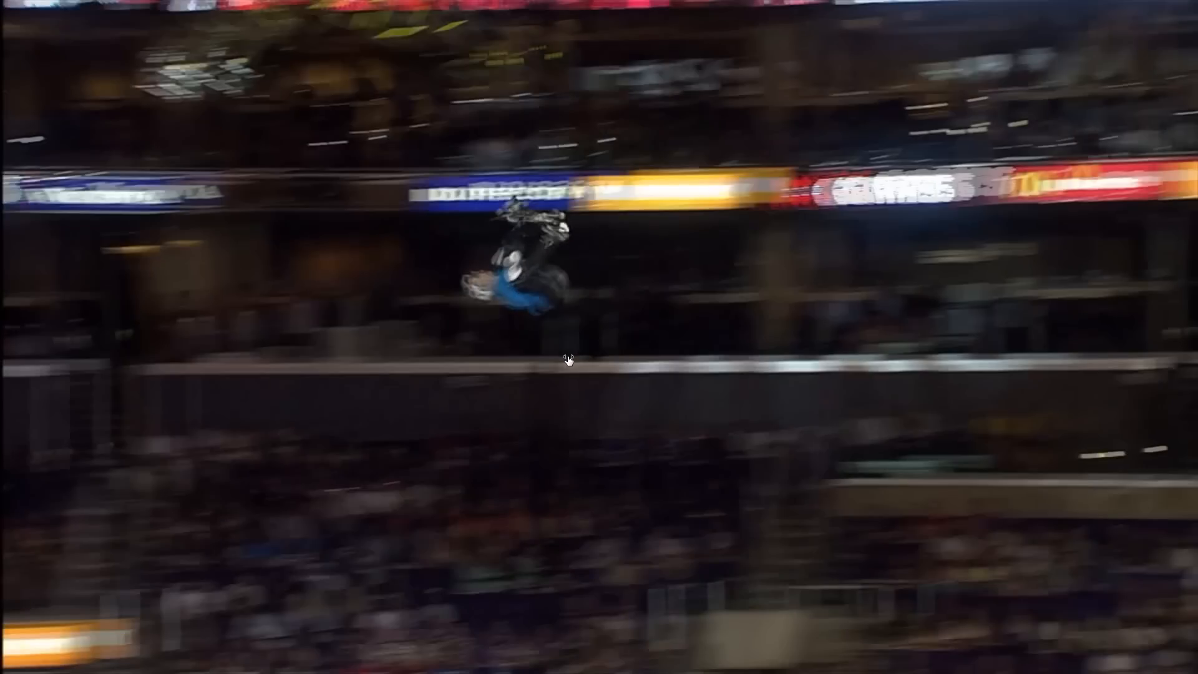
key(Escape)
Change the X Games clip's time interpolation to Optical Flow, keeping its speed at 20%.
right_click(645, 507)
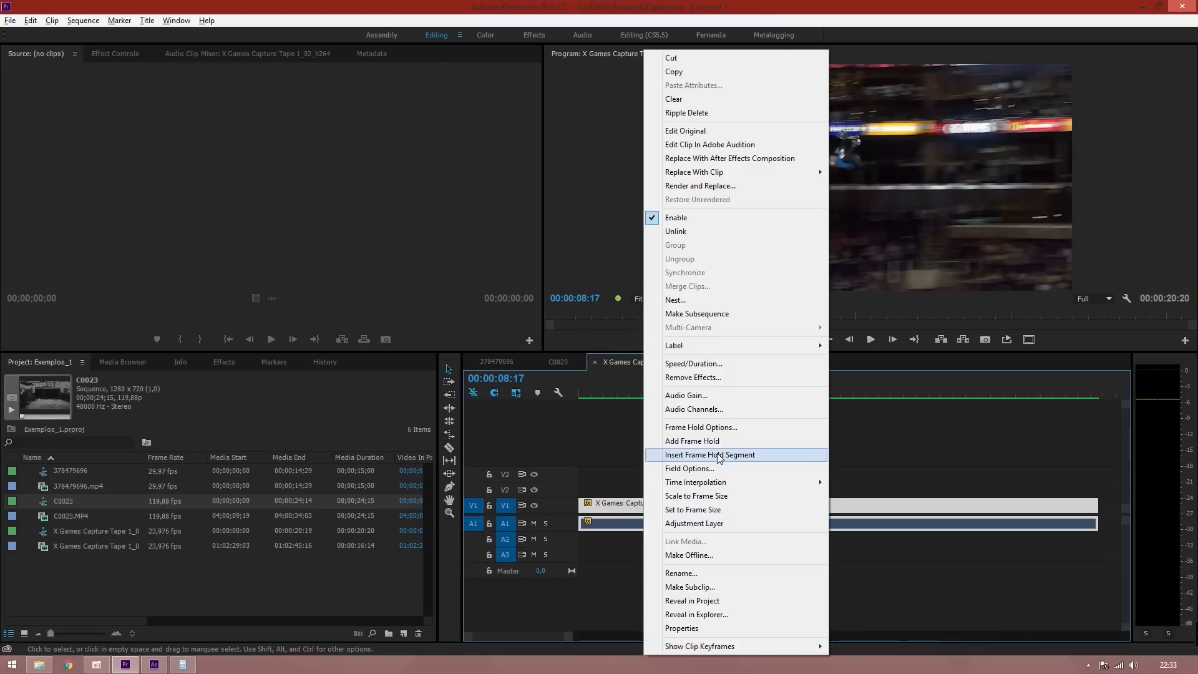
click(698, 364)
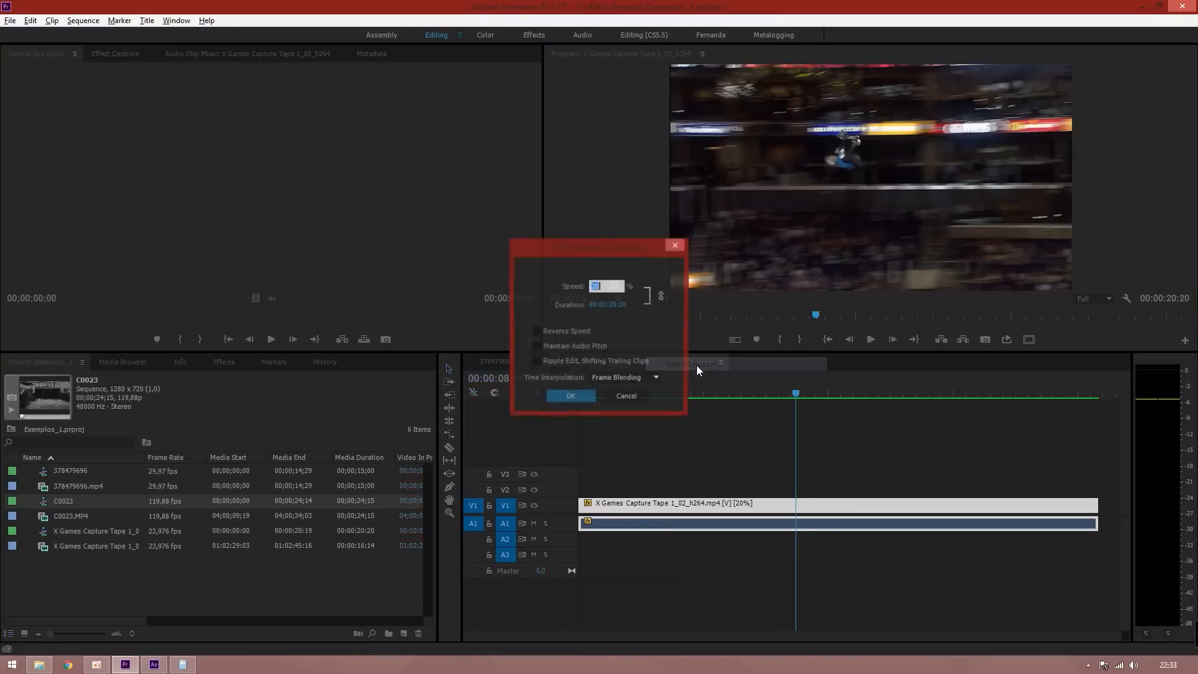
click(617, 377)
click(628, 422)
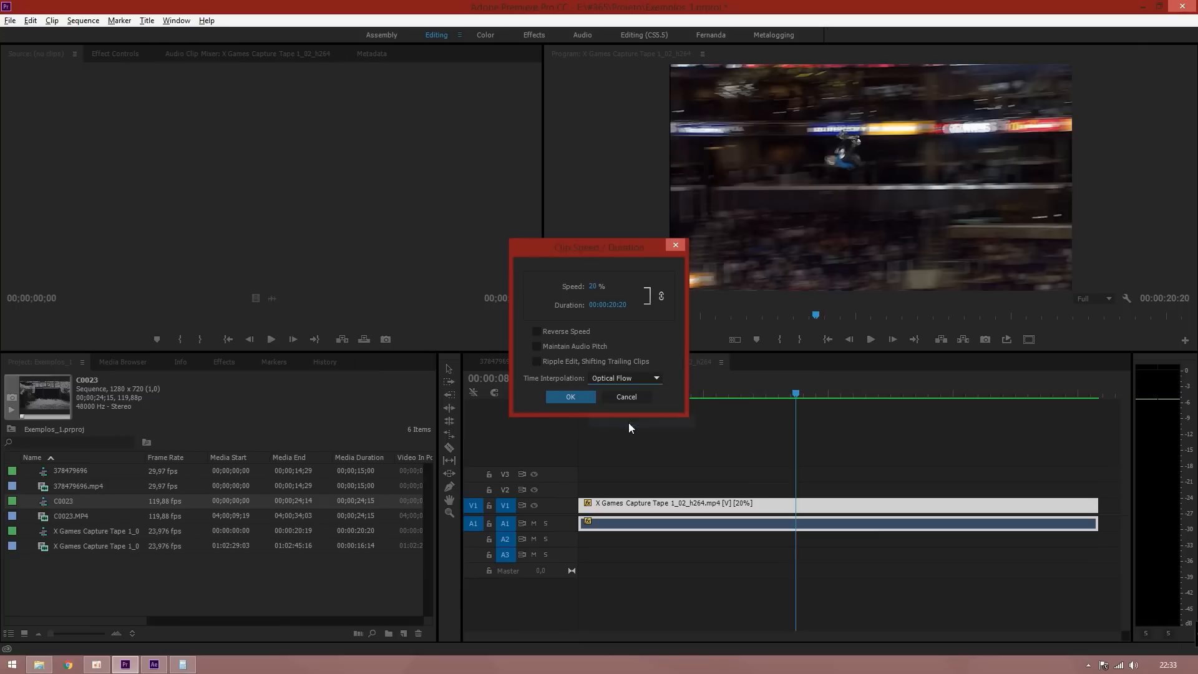
click(577, 398)
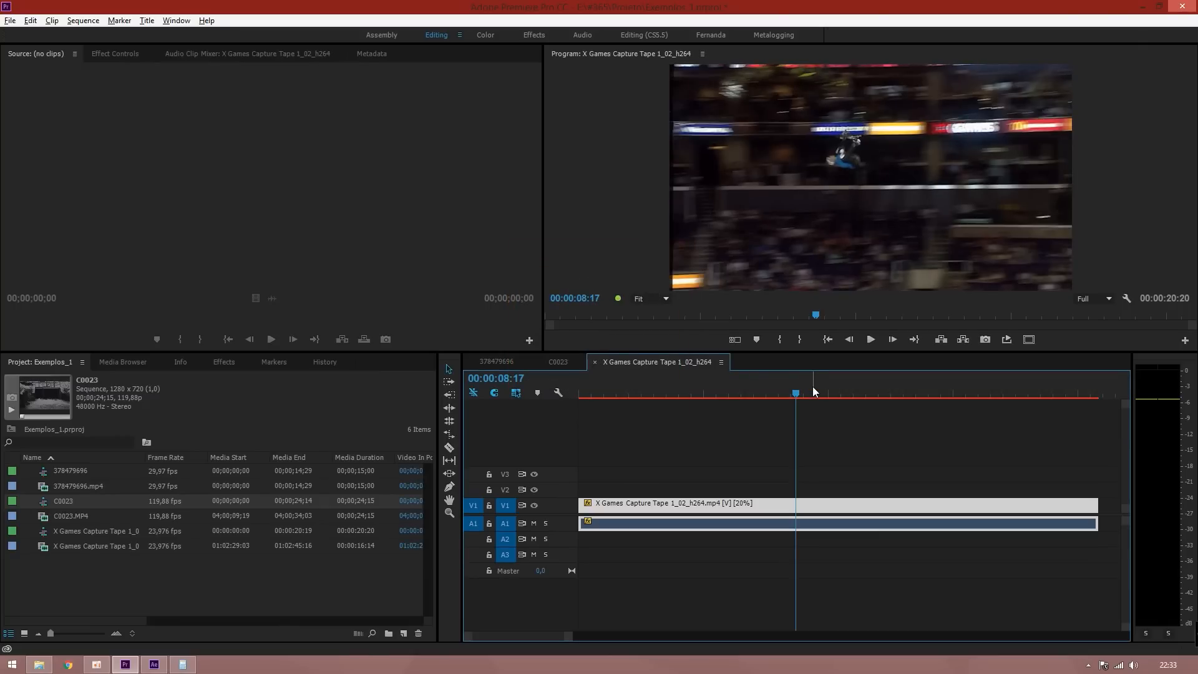
Examine the Optical Flow result full screen, moving the playhead to 00:00:02:10 and 00:00:15:21 to inspect other parts.
key(ctrl+grave)
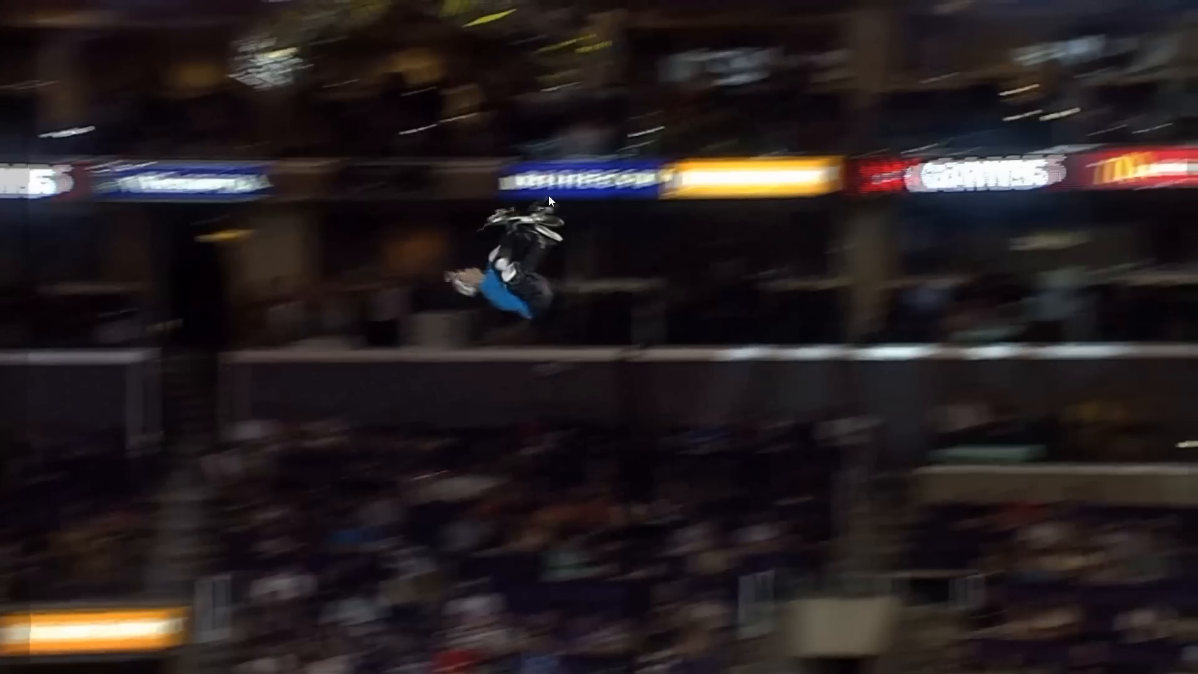
key(Escape)
click(641, 393)
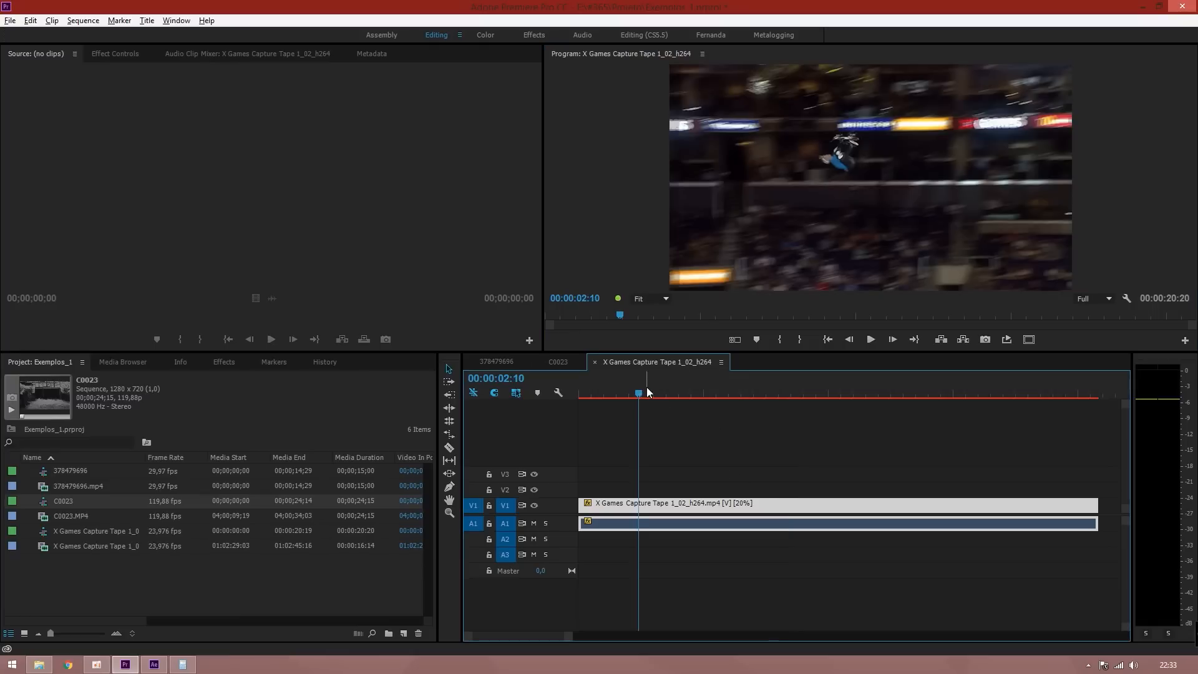
click(969, 394)
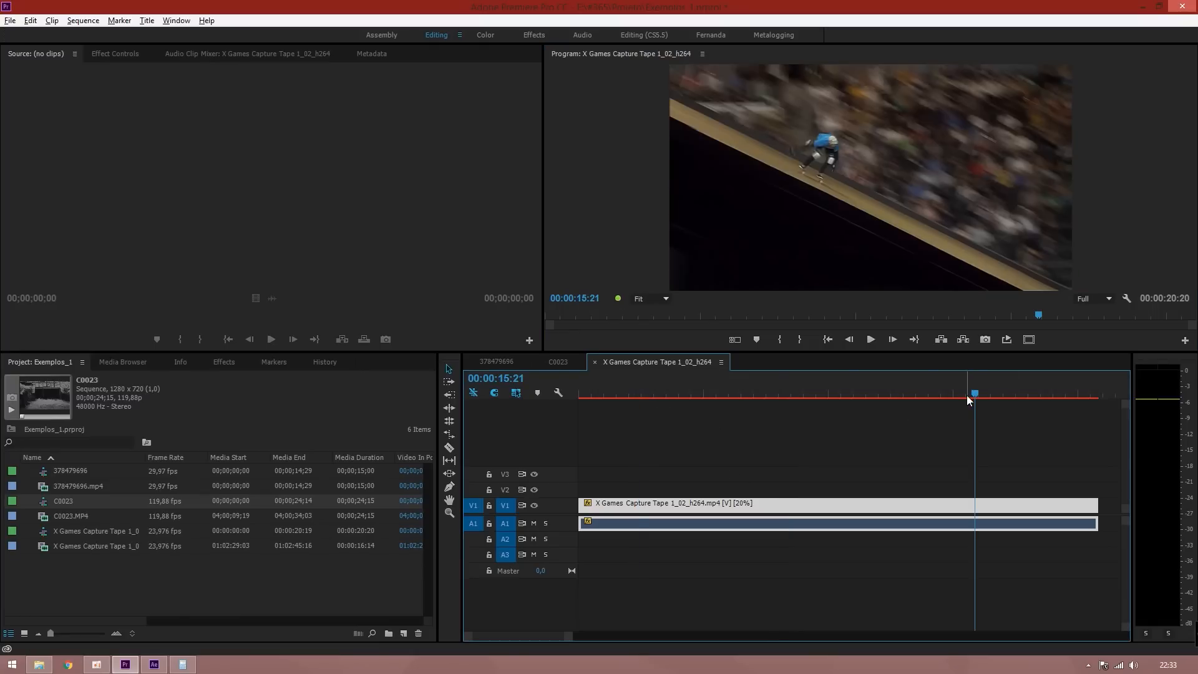
key(ctrl+grave)
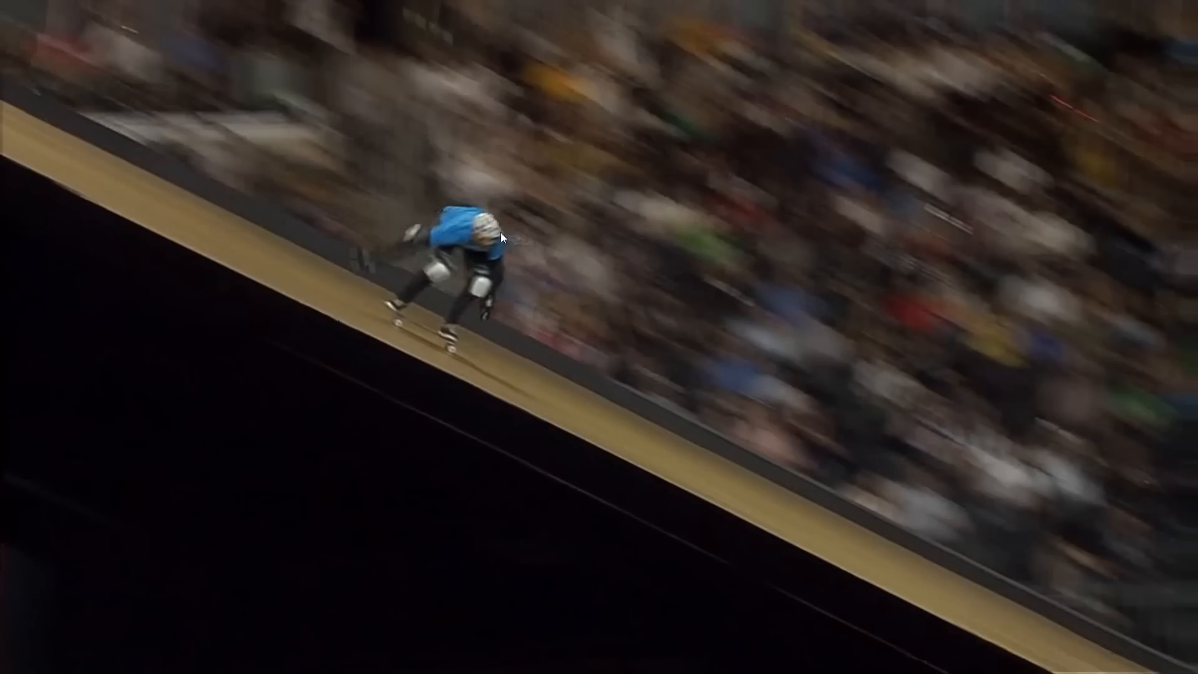
key(Escape)
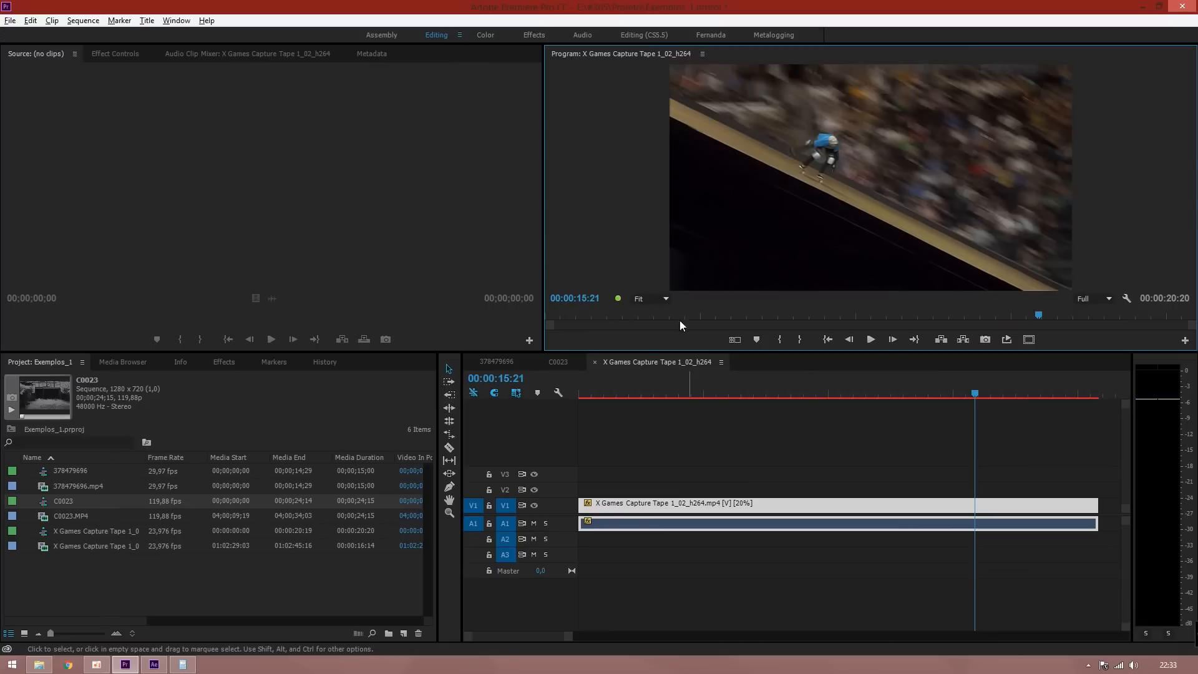
Open the 378479696 sequence, enlarge the Program monitor, and move the playhead to 00;00;05;24.
click(497, 362)
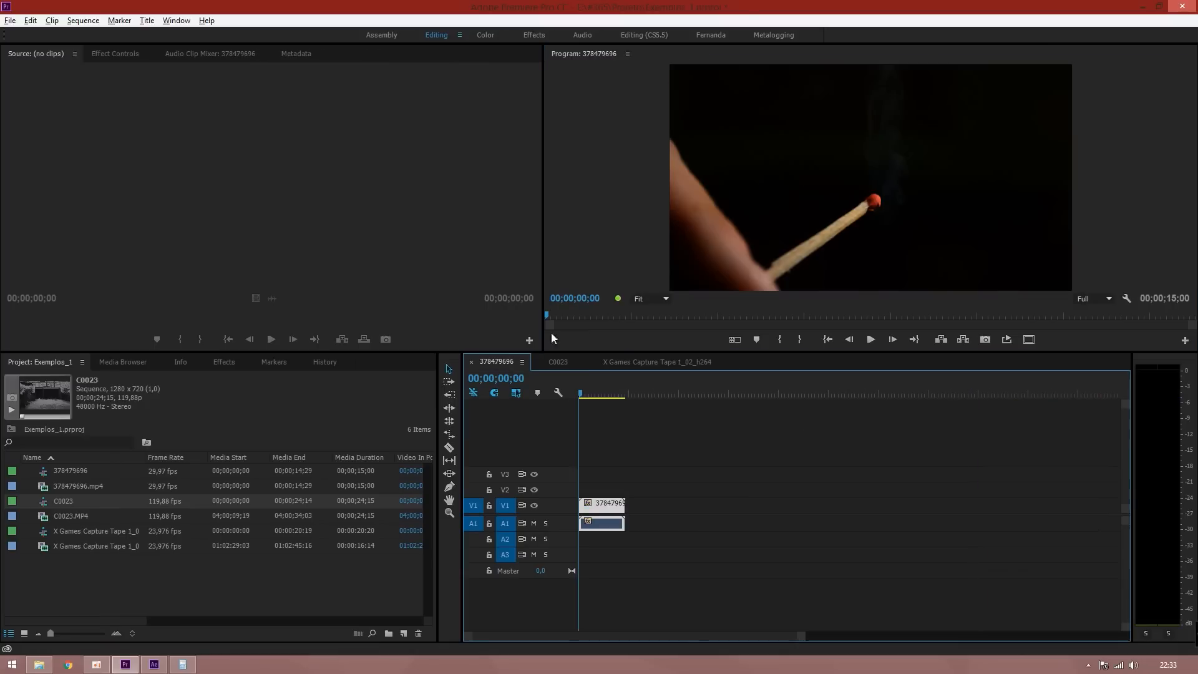
drag(542, 353, 481, 401)
click(598, 444)
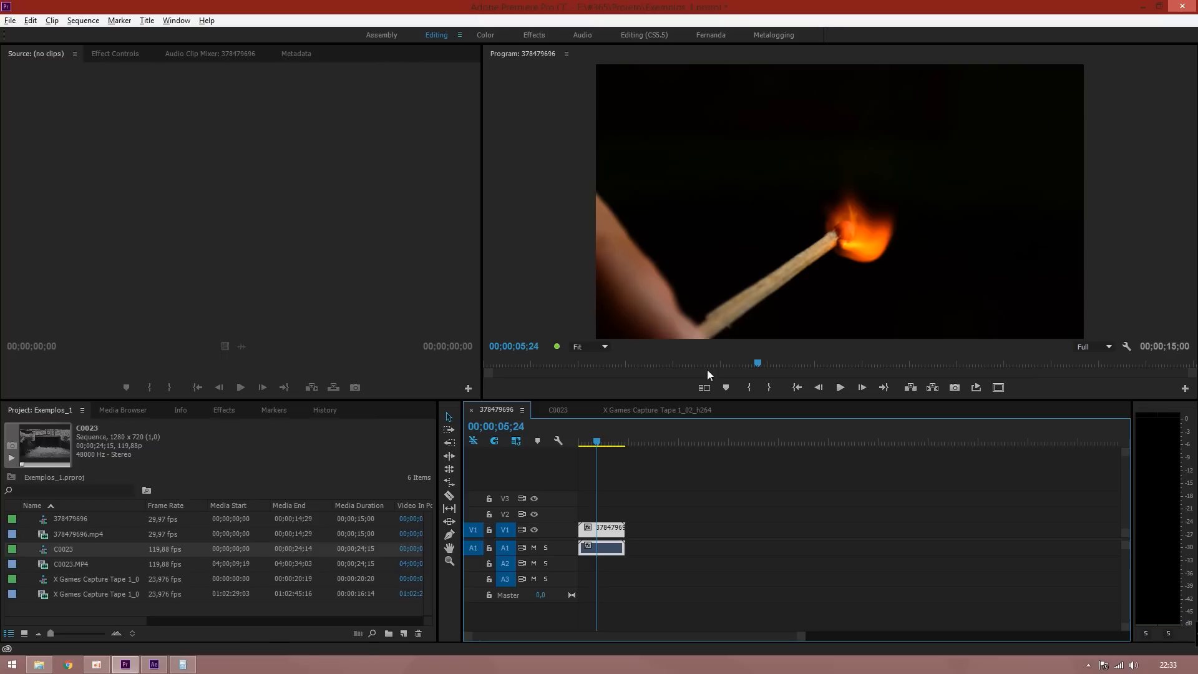
Set the 378479696.mp4 clip to 20% speed with Optical Flow time interpolation and render the sequence.
right_click(602, 535)
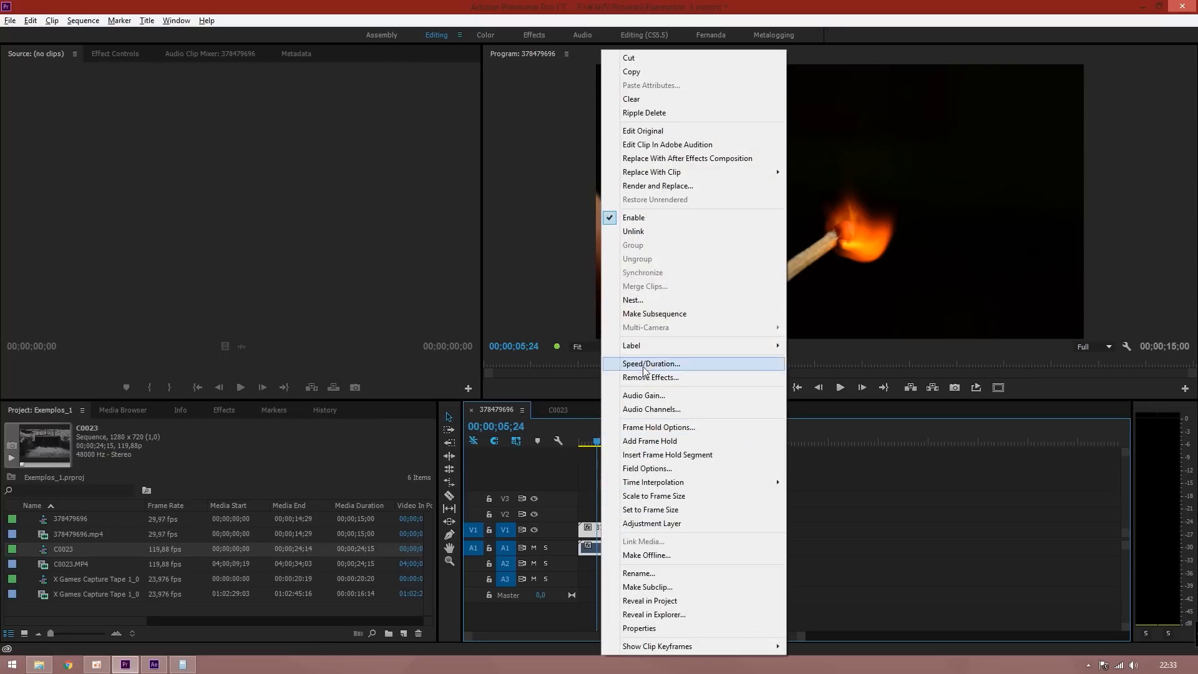
click(653, 363)
text(20)
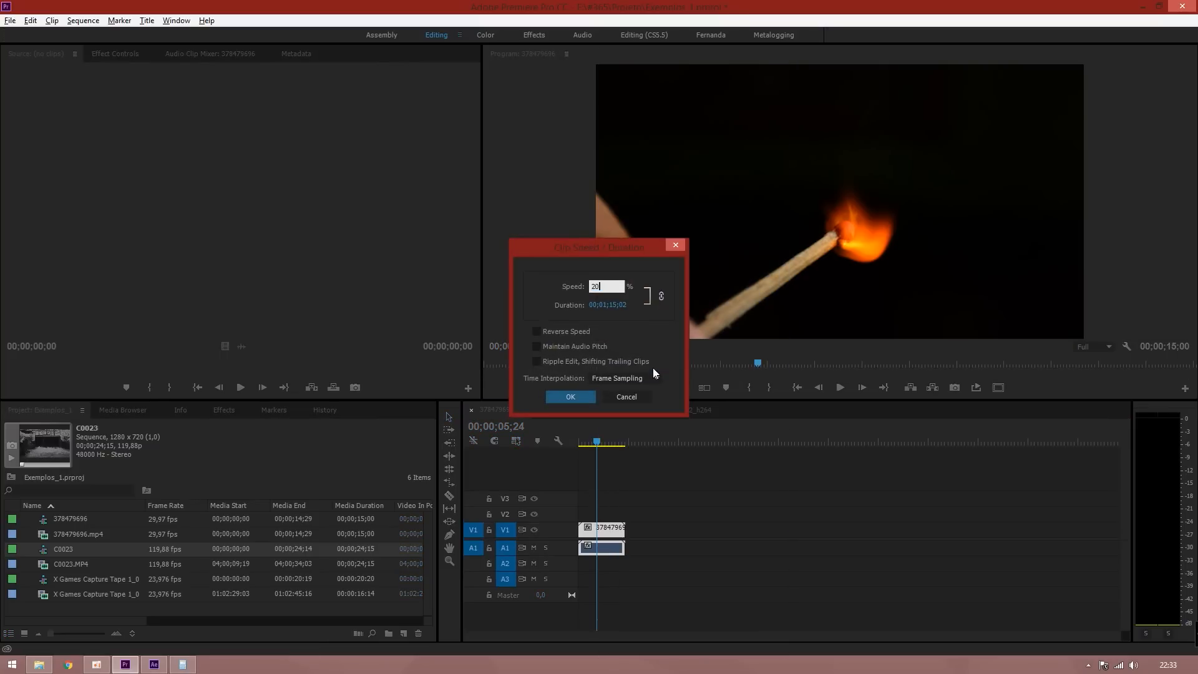
click(624, 378)
click(621, 405)
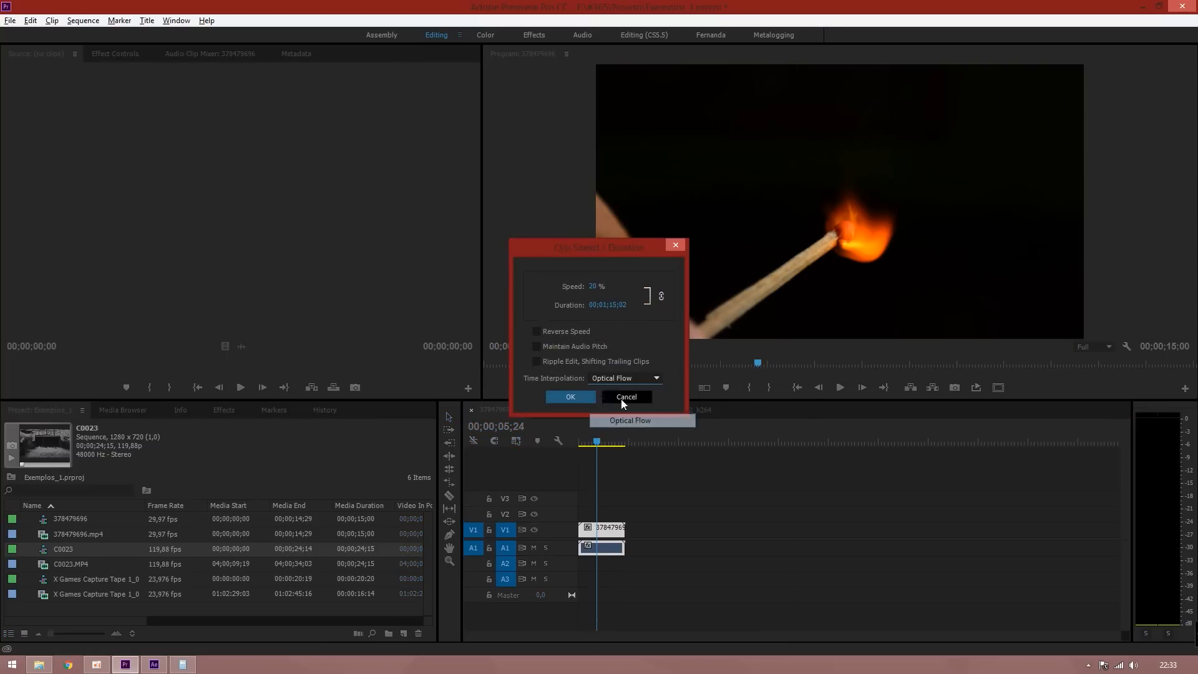
click(570, 397)
key(Return)
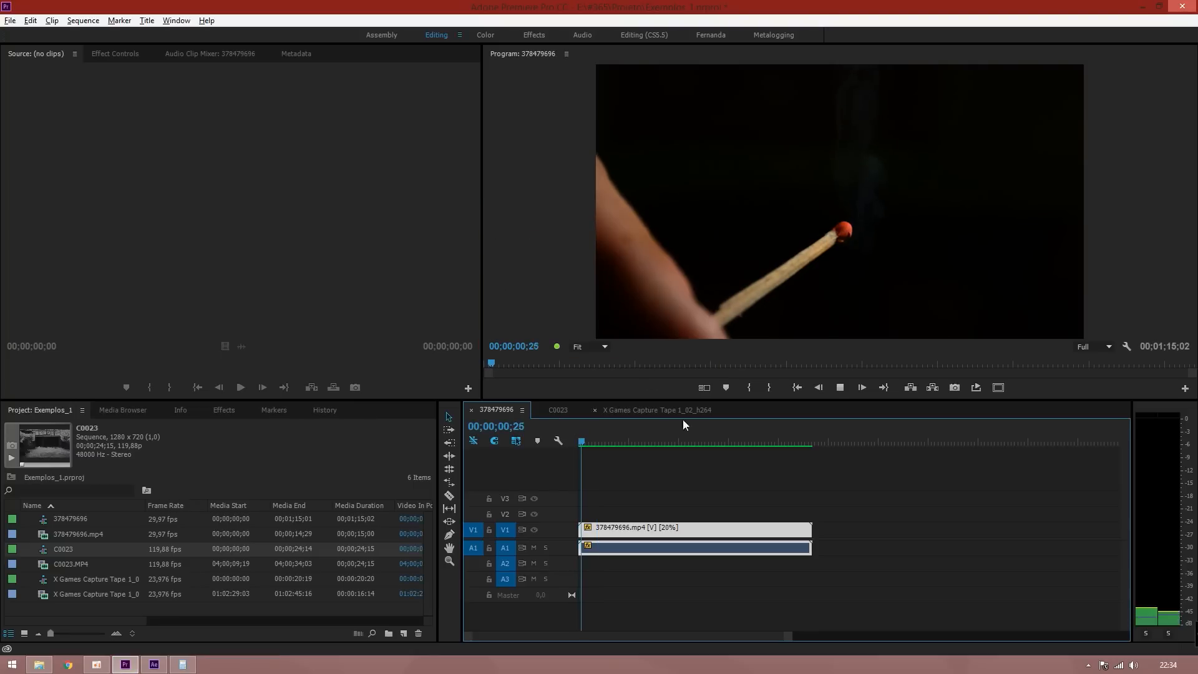
Move the playhead to the burning match flame and examine the slow motion full screen.
click(631, 441)
drag(632, 442, 645, 443)
click(674, 377)
key(ctrl+grave)
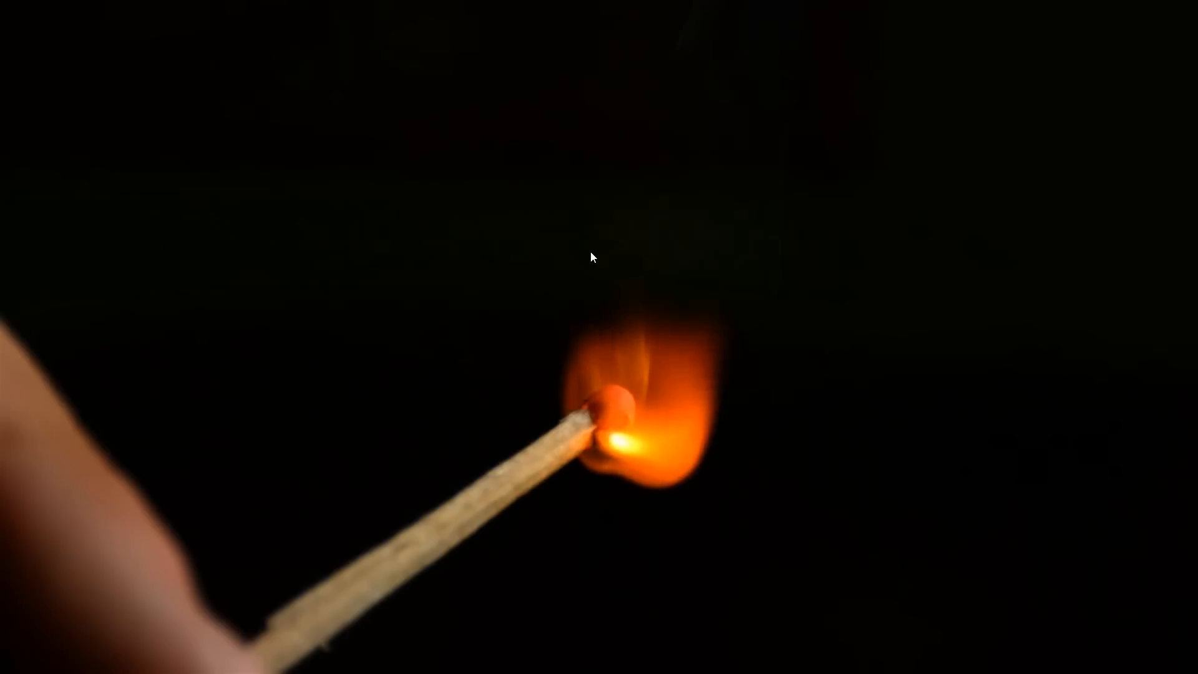
key(Escape)
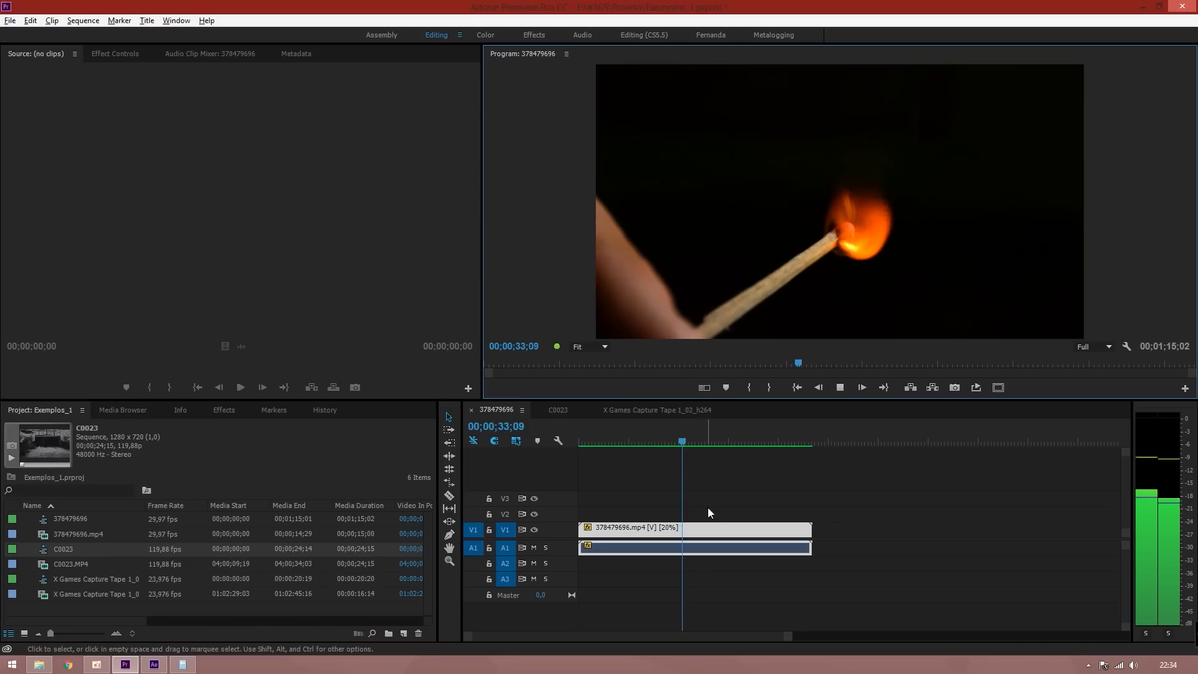
Split the slowed match clip at two points to isolate a segment 00;00;08;24 long ending at 00;00;37;23.
mouse_move(683, 443)
mouse_down()
mouse_move(671, 432)
mouse_move(696, 424)
mouse_up()
key(ctrl+k)
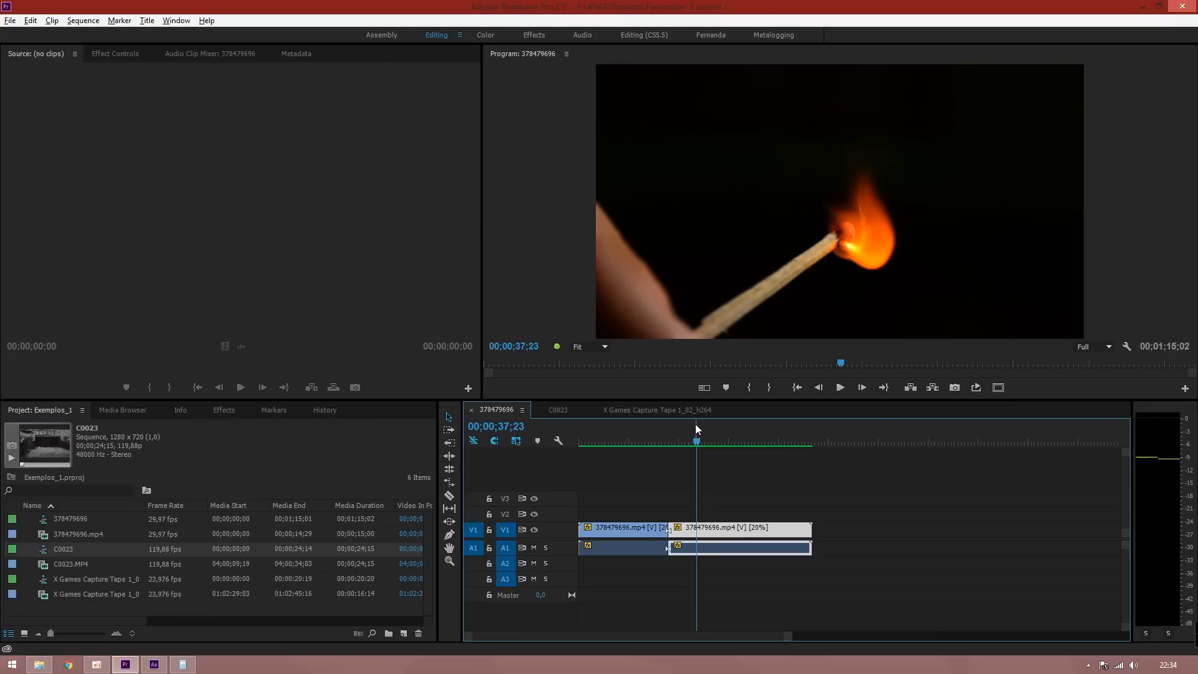
key(ctrl+k)
Ripple delete the first and last segments of the match clip, keeping only the middle one.
click(628, 531)
shift+click(774, 531)
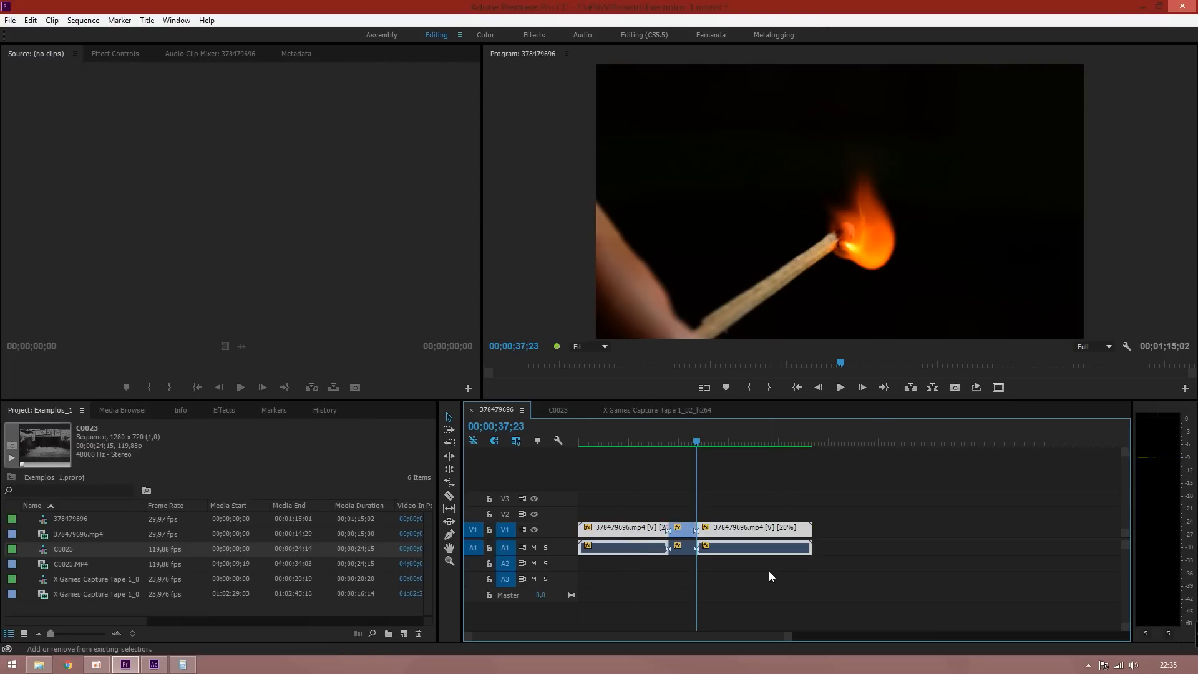
key(shift+Delete)
Set the remaining match segment's speed to 5% and preview the rendered result full screen.
right_click(594, 530)
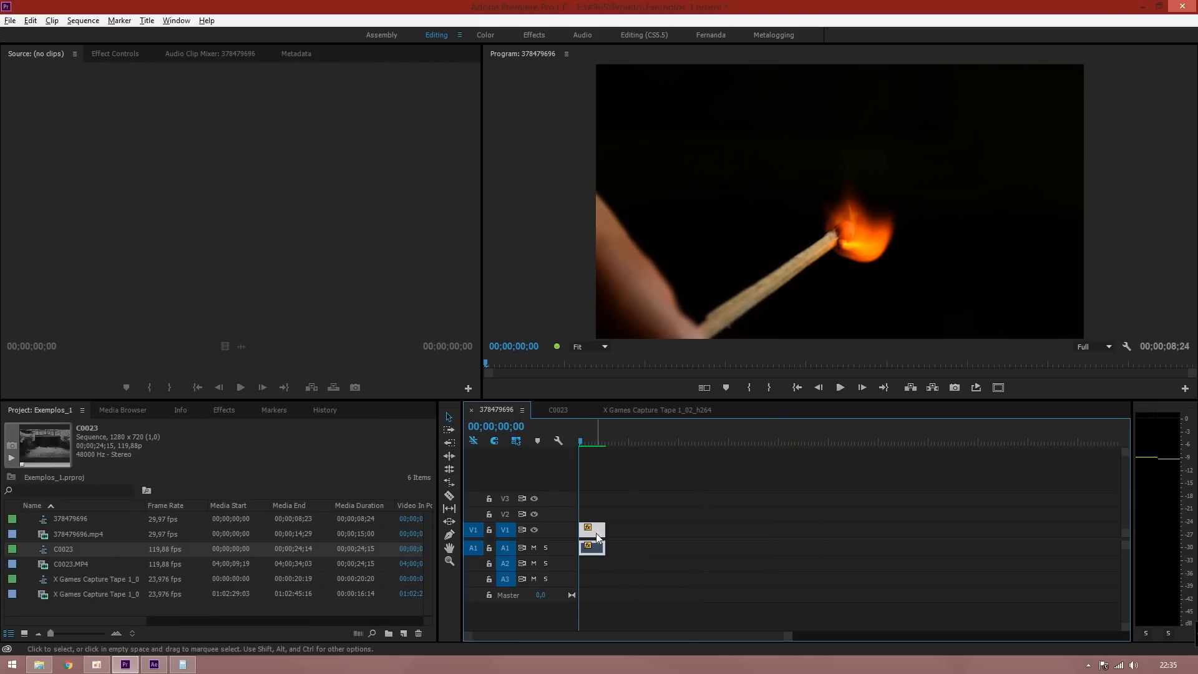
click(652, 364)
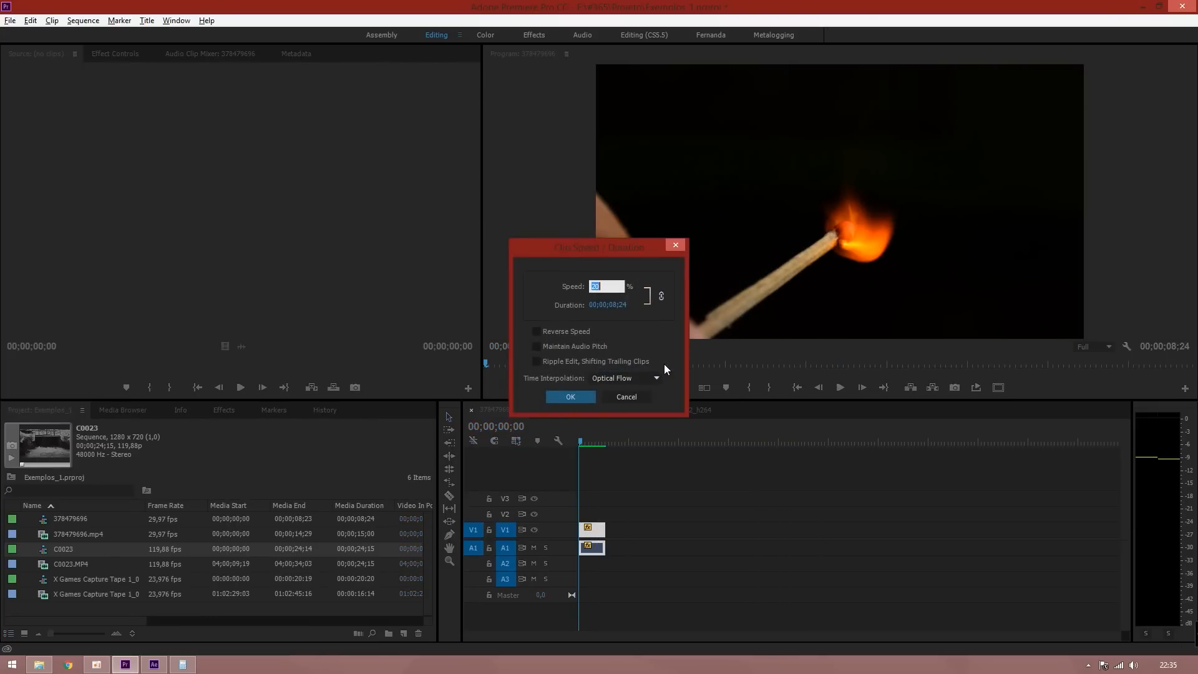
text(5)
key(Return)
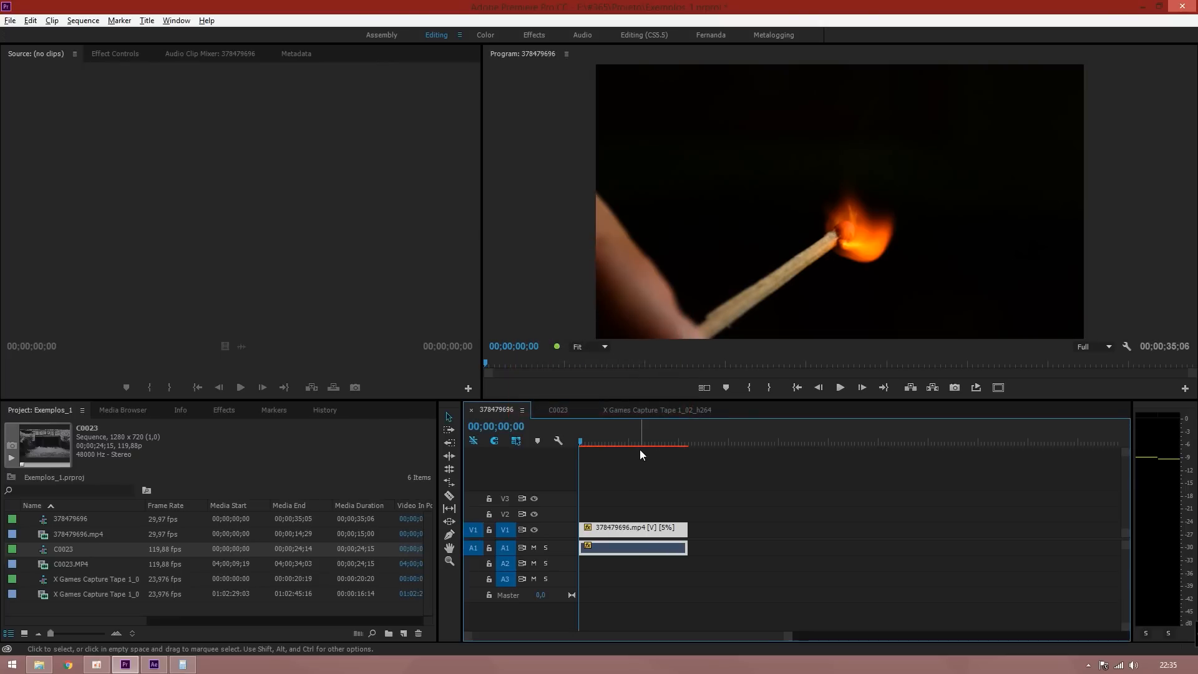
key(Return)
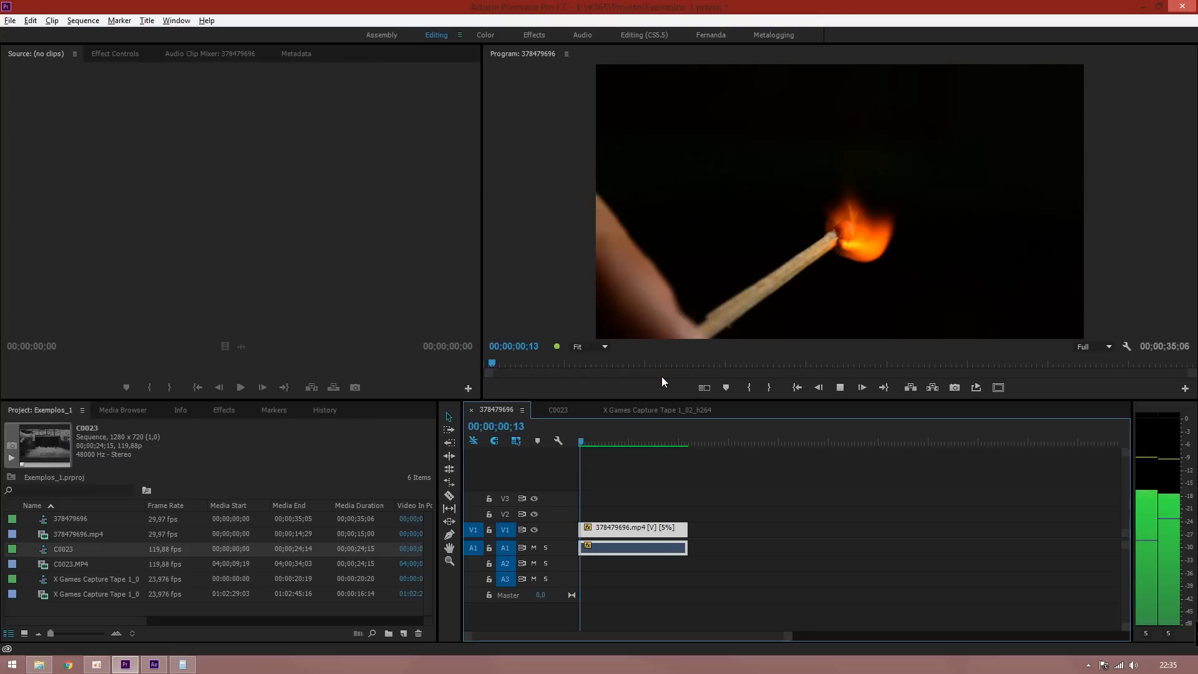
key(ctrl+grave)
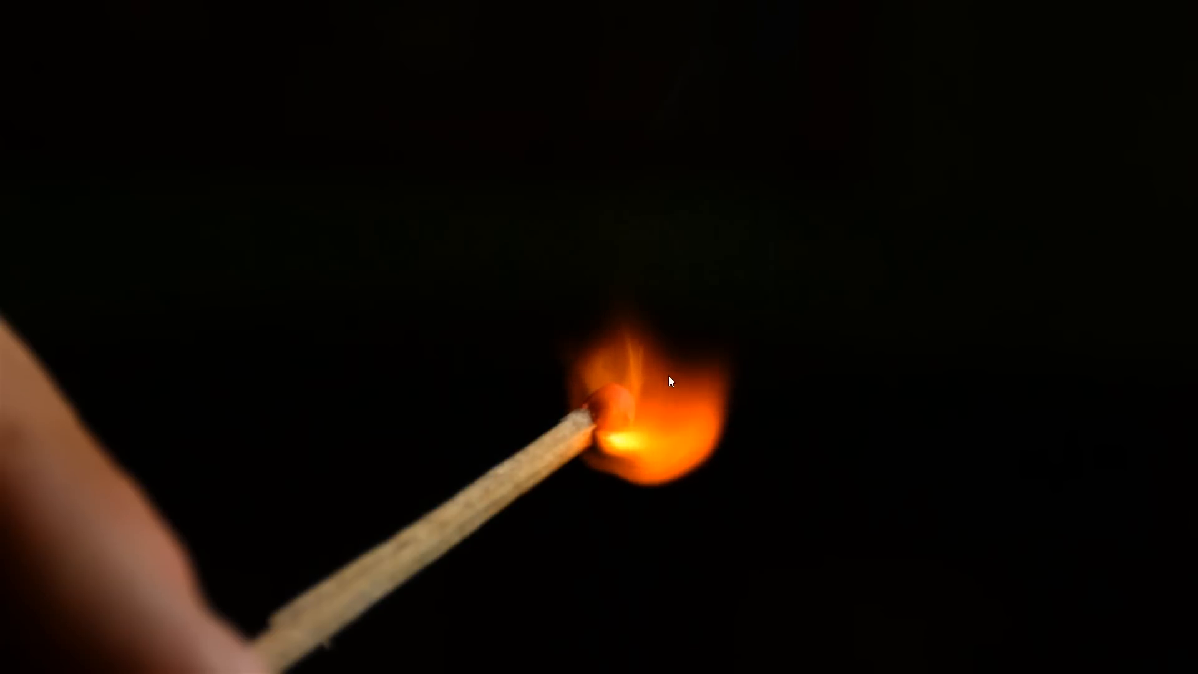